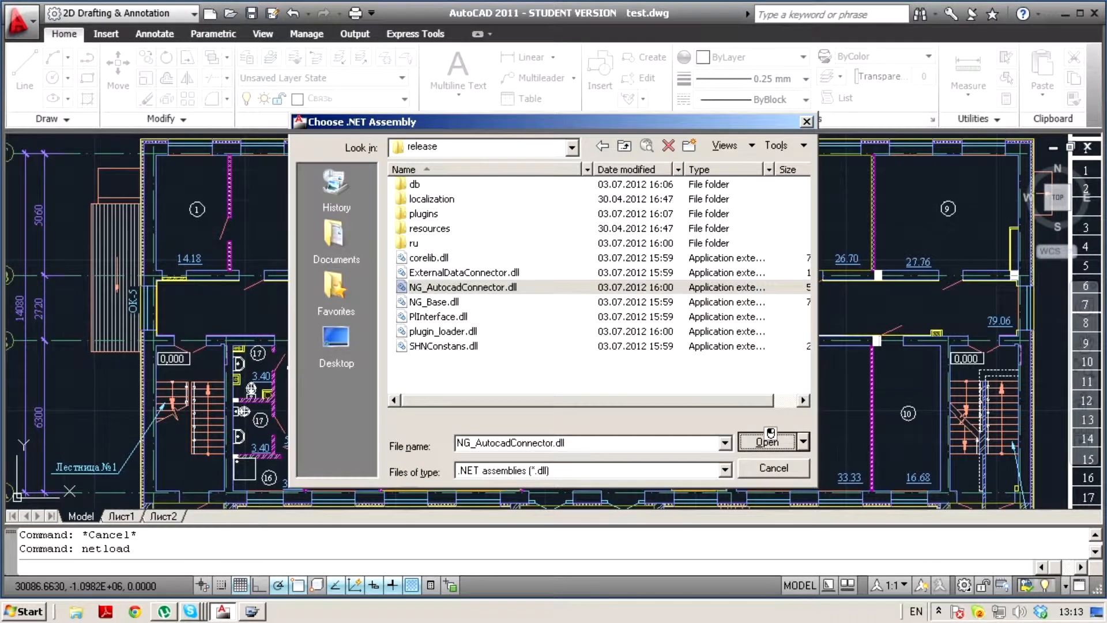
Load the .NET assembly NG_AutocadConnector.dll from the release folder
click(770, 433)
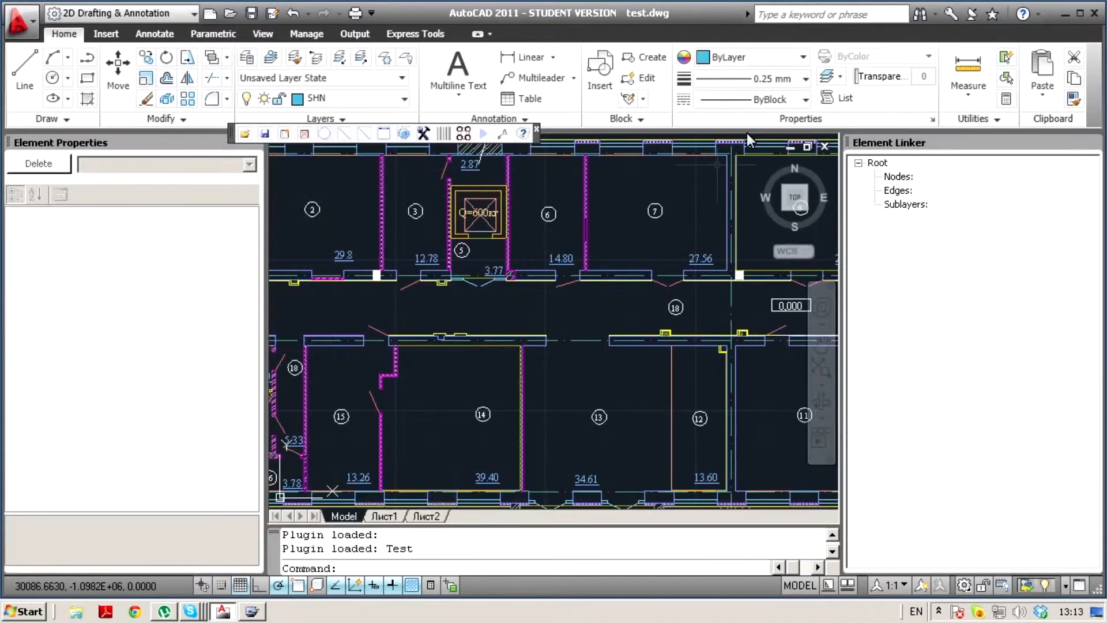
scroll(461, 232, down, 2)
middle_drag(508, 202, 531, 205)
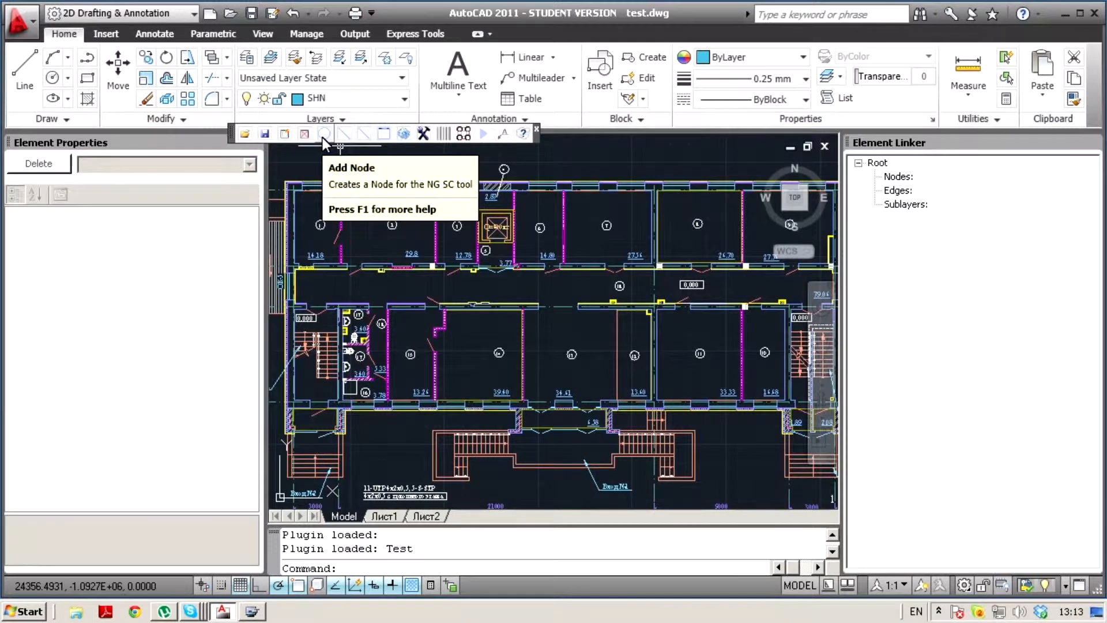
In the Root layer's configuration, set the edge width to 0.2 m and the node radius to 0.4 m
right_click(884, 167)
click(912, 189)
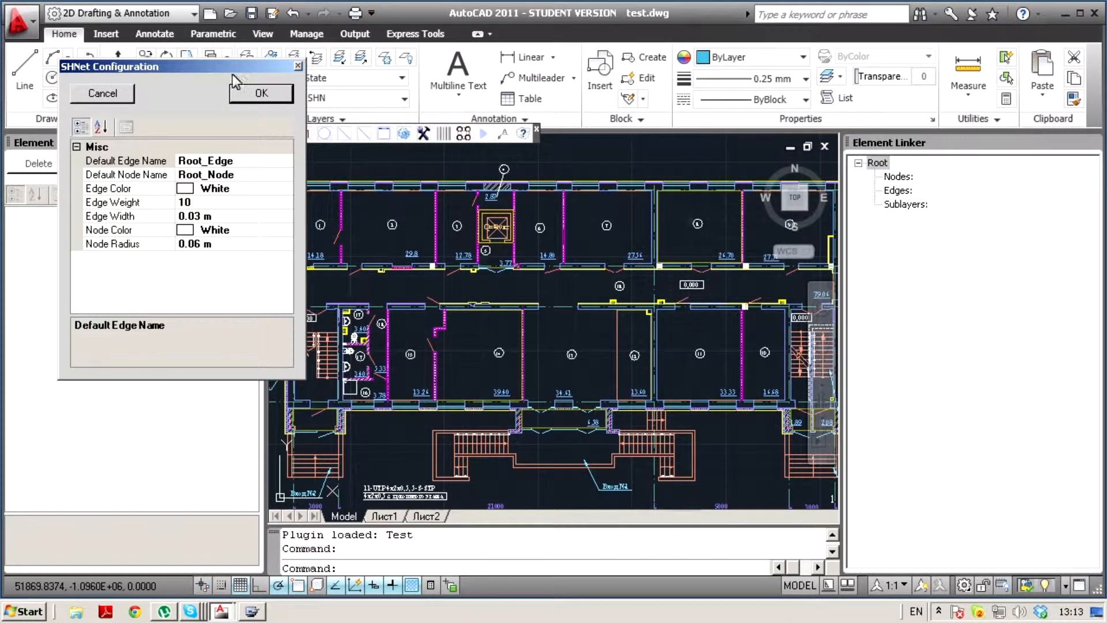
drag(423, 132, 453, 139)
click(434, 281)
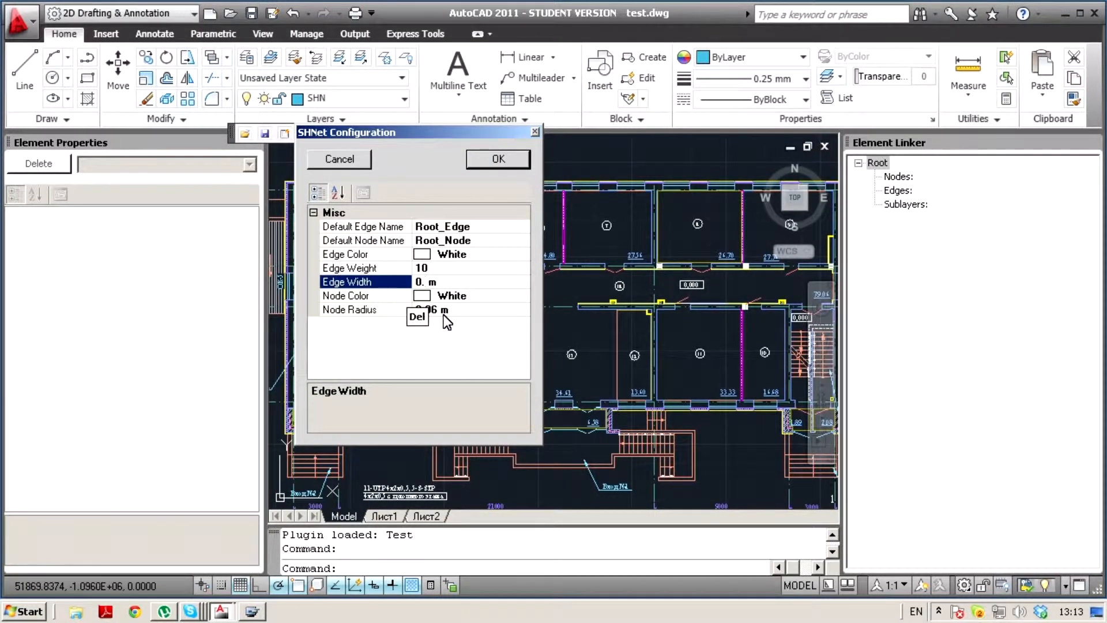
click(435, 310)
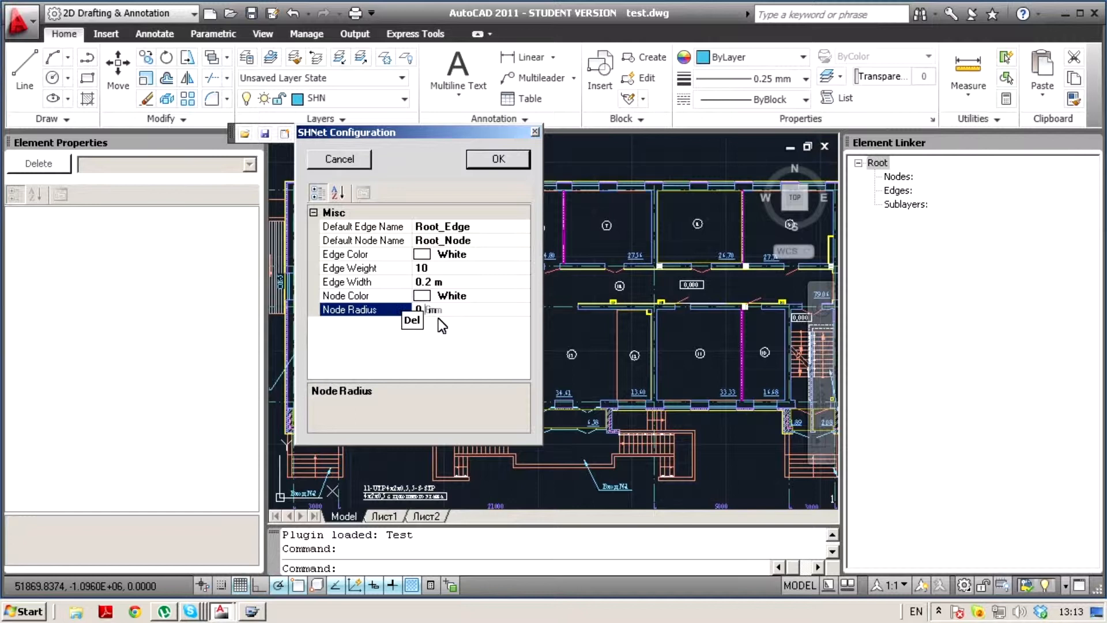
Set the Root layer's node color and edge color to Red and apply the configuration
click(474, 296)
click(523, 296)
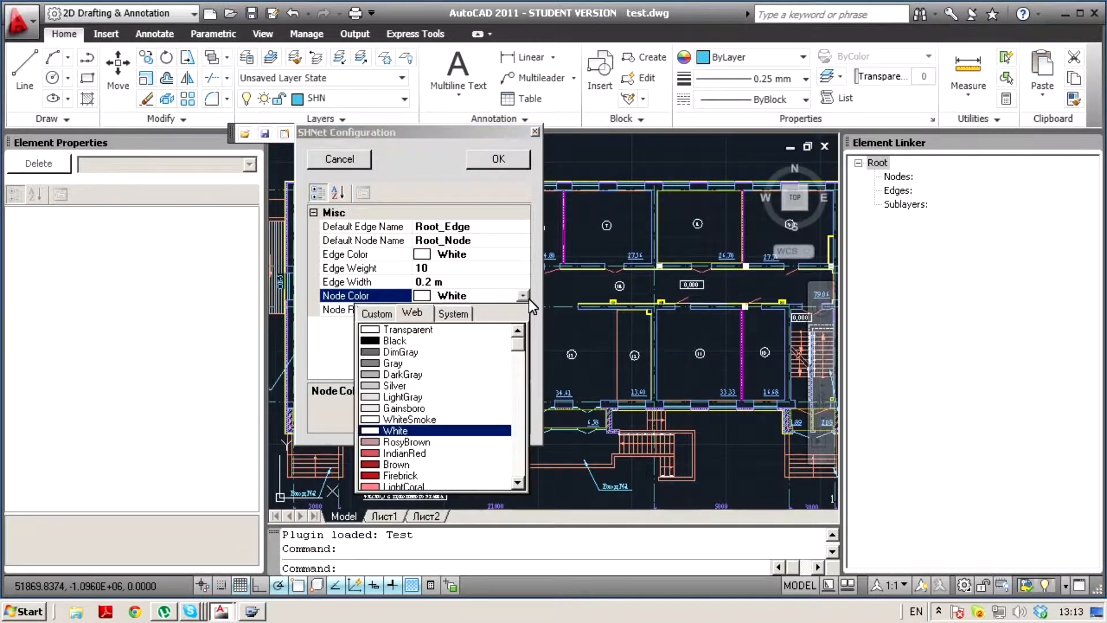
scroll(389, 478, down, 1)
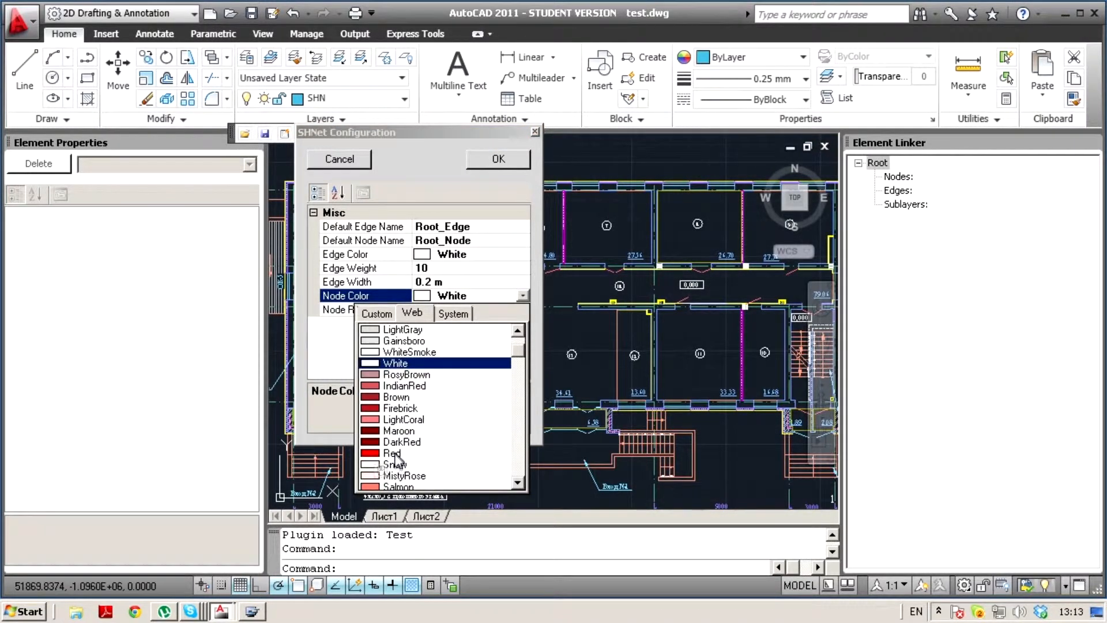
click(392, 453)
click(474, 254)
click(522, 253)
scroll(408, 392, down, 2)
scroll(407, 392, down, 1)
click(380, 378)
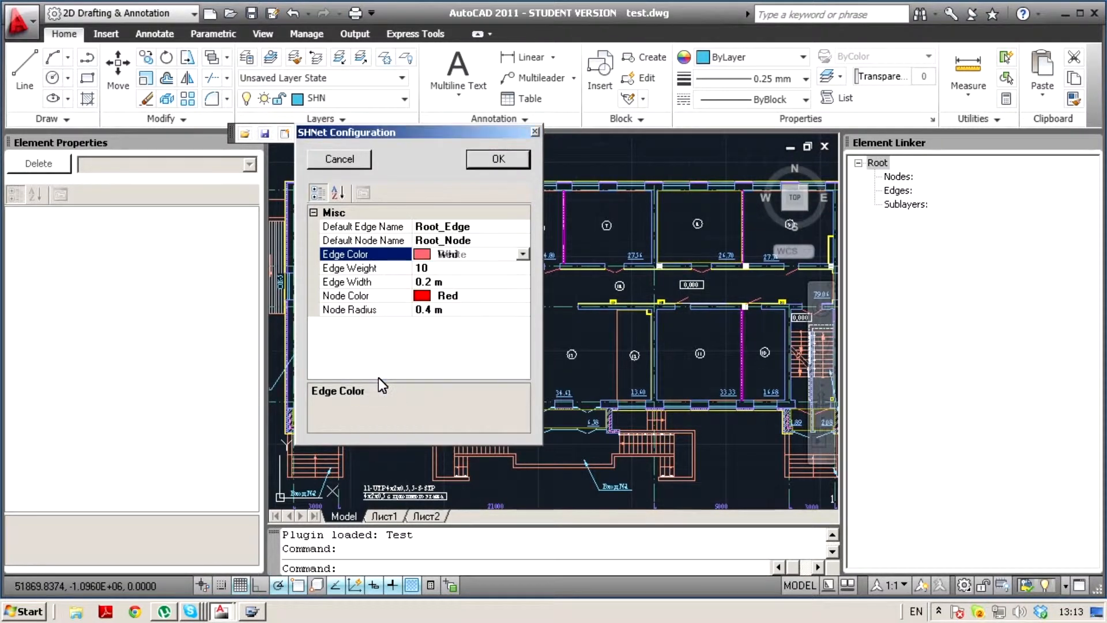
click(491, 164)
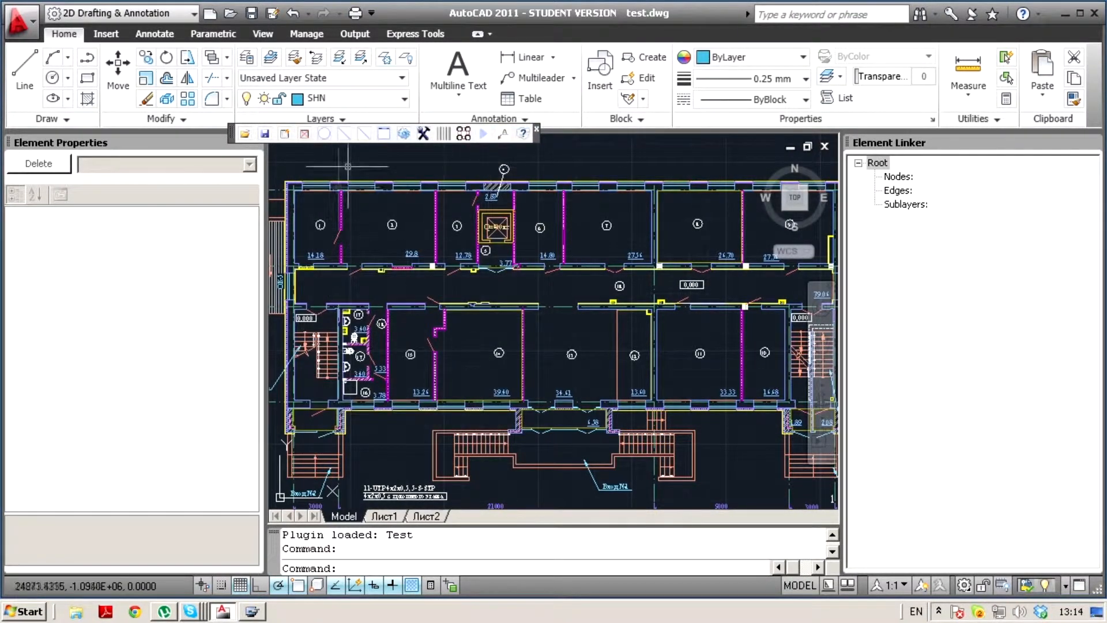
Add Root layer nodes in the four corners of room 1
click(324, 134)
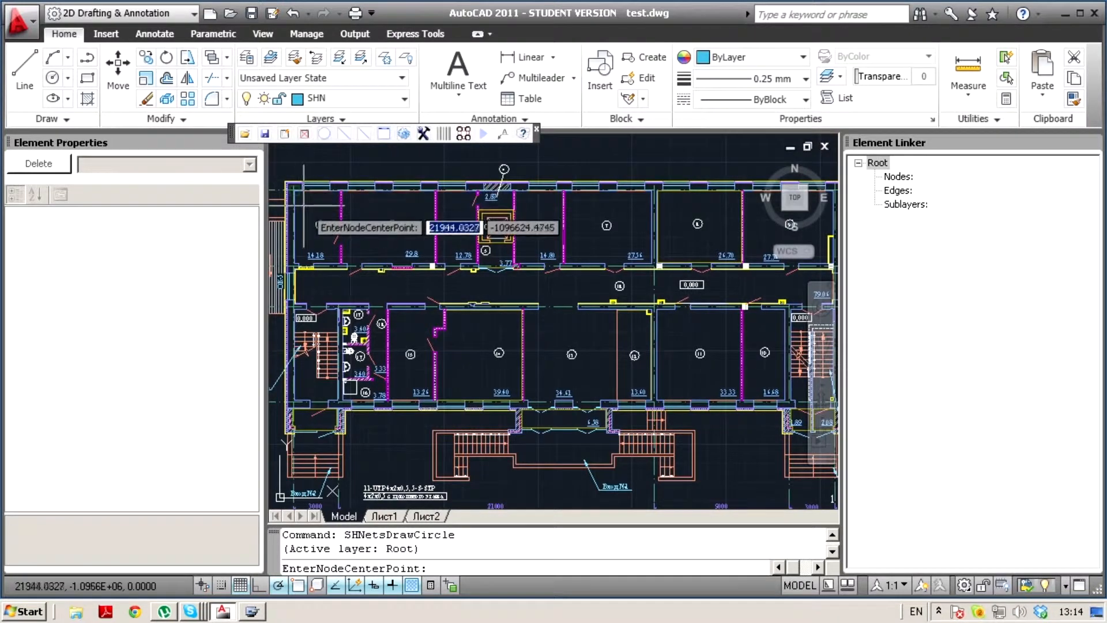
scroll(303, 201, up, 3)
scroll(303, 203, up, 3)
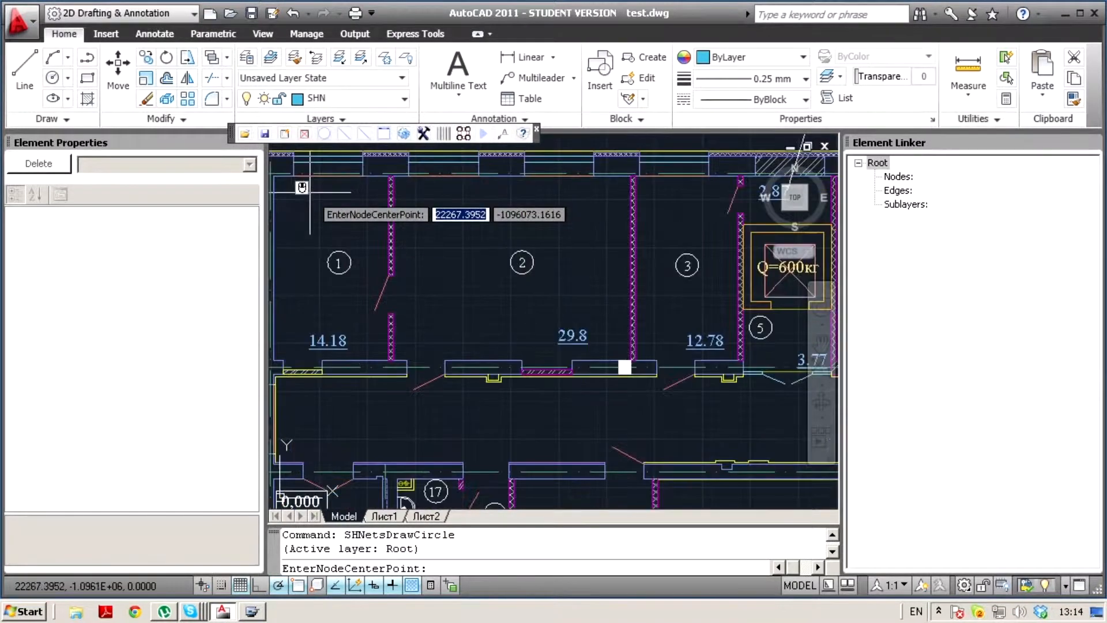
mouse_move(303, 203)
middle_down()
mouse_move(519, 212)
mouse_move(477, 237)
middle_up()
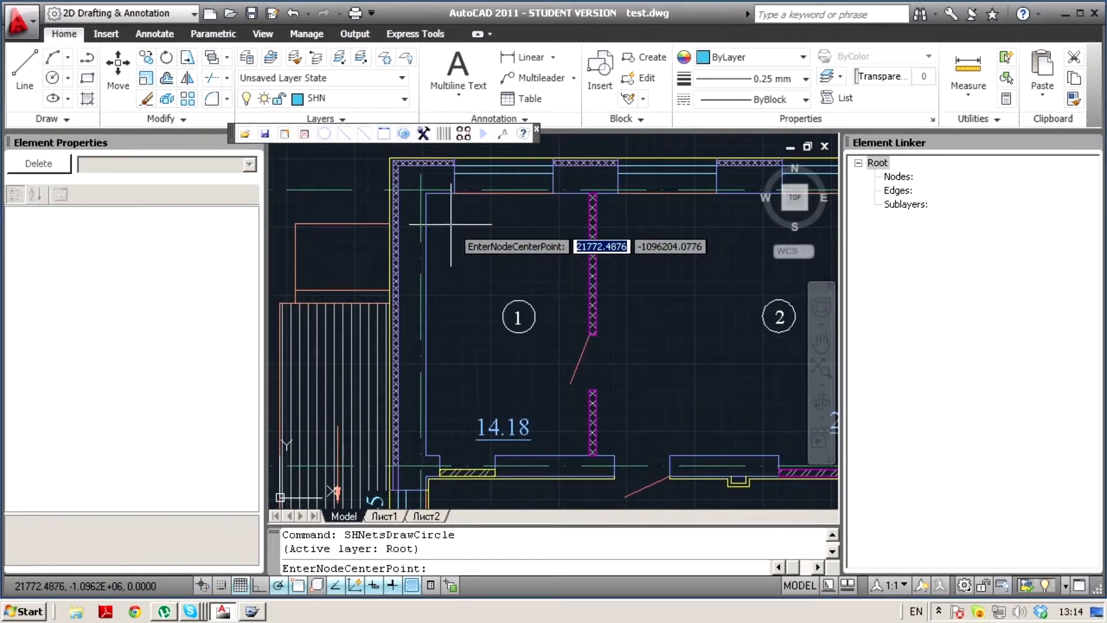
click(451, 224)
click(564, 224)
click(450, 430)
click(564, 430)
scroll(633, 362, down, 1)
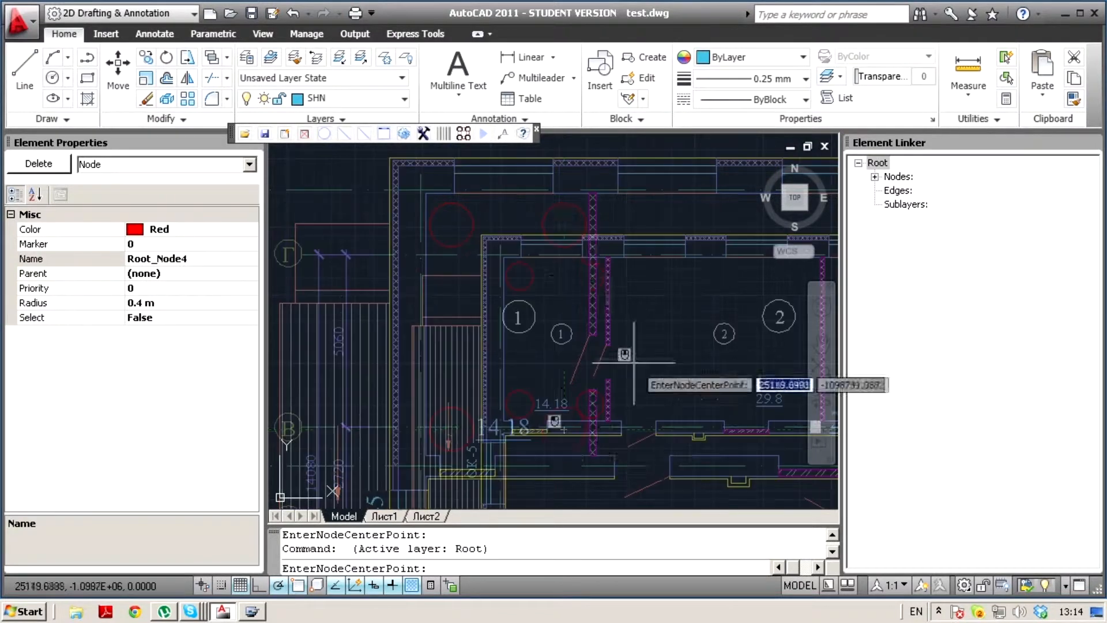
Add Root layer nodes in the four corners of room 2 and along the upper wall from room 3 to the elevator
click(627, 276)
scroll(654, 277, down, 1)
middle_drag(653, 276, 488, 297)
click(576, 296)
click(467, 375)
click(576, 375)
click(609, 296)
click(690, 296)
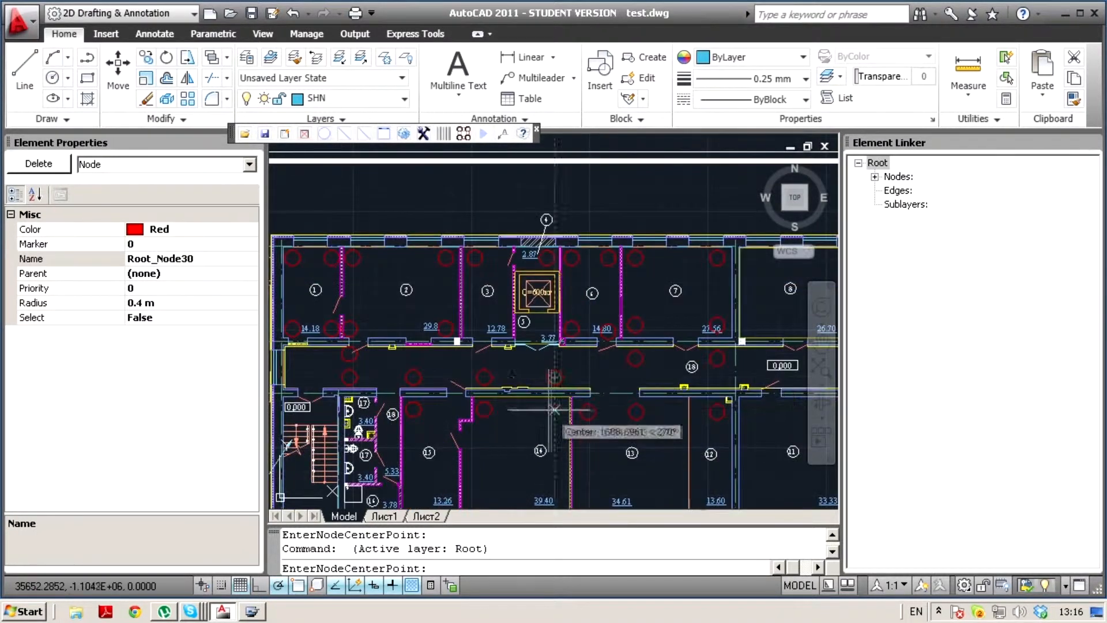
Add Root layer nodes along the lower and inner walls of rooms 12 to 15, plus one at room 2's upper wall
scroll(533, 420, down, 3)
scroll(532, 419, up, 3)
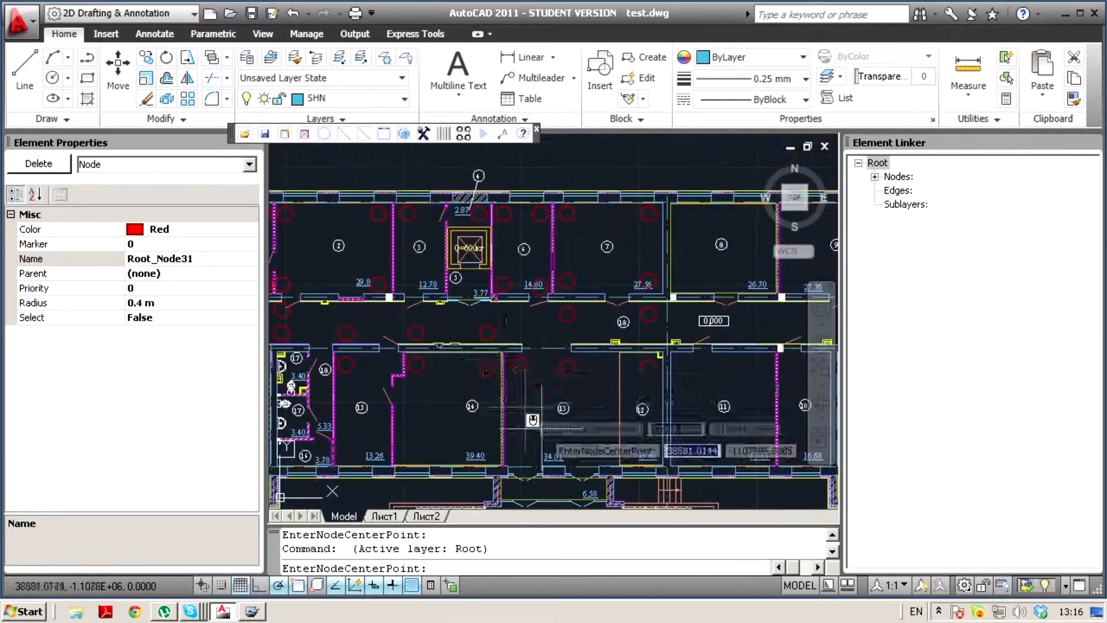
click(519, 452)
click(521, 411)
click(648, 452)
click(643, 409)
click(604, 452)
click(486, 411)
click(487, 453)
click(415, 453)
click(345, 452)
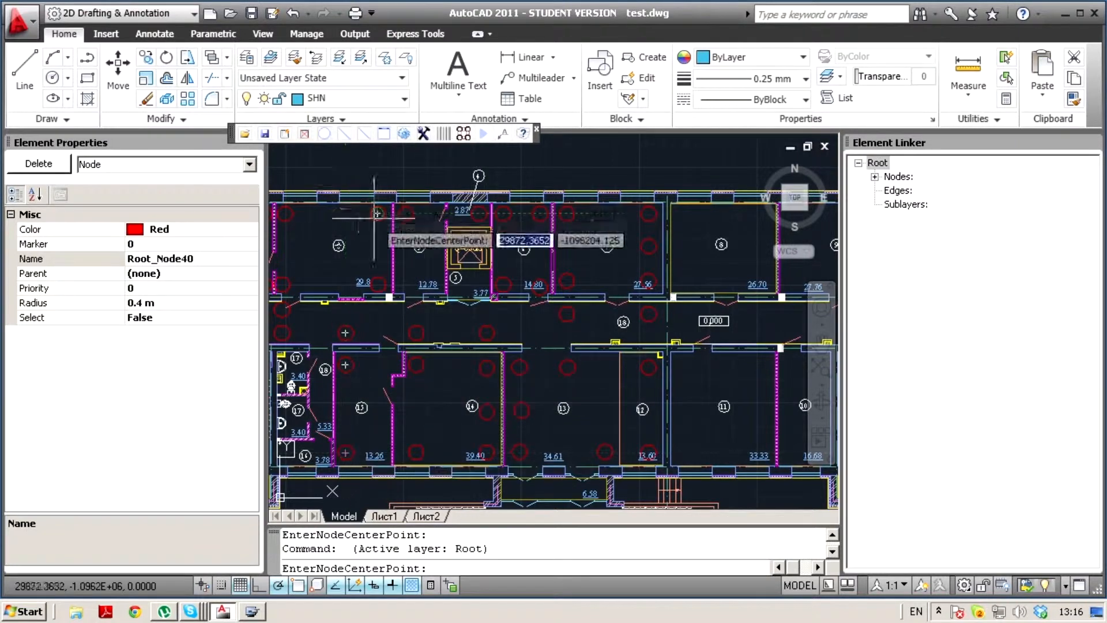
click(328, 214)
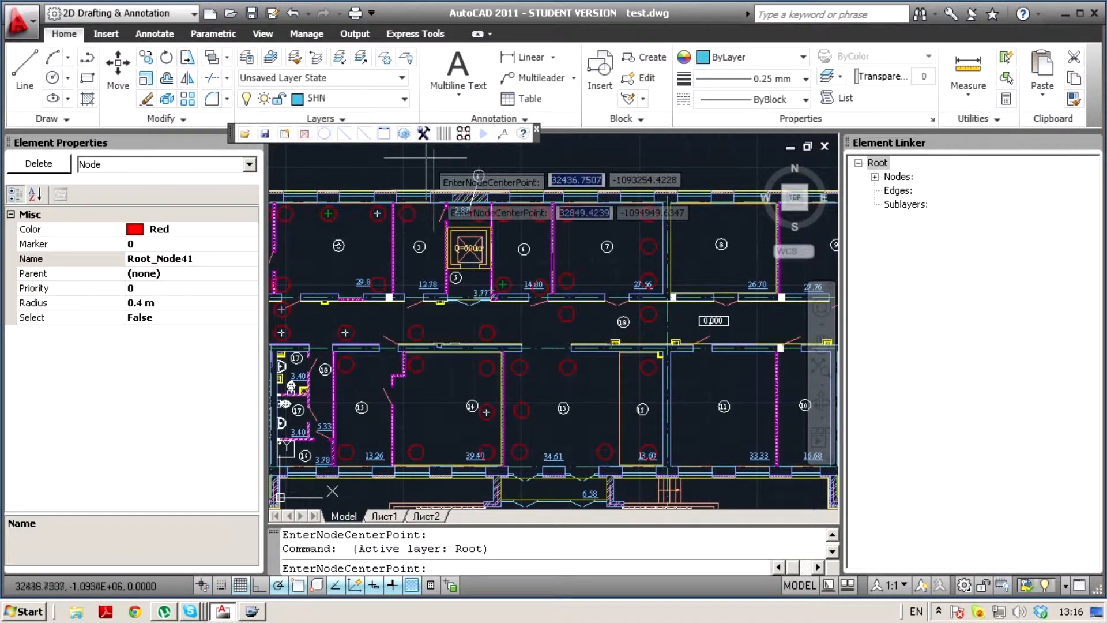
Connect the Root layer nodes horizontally and vertically with EasyConnector
click(463, 134)
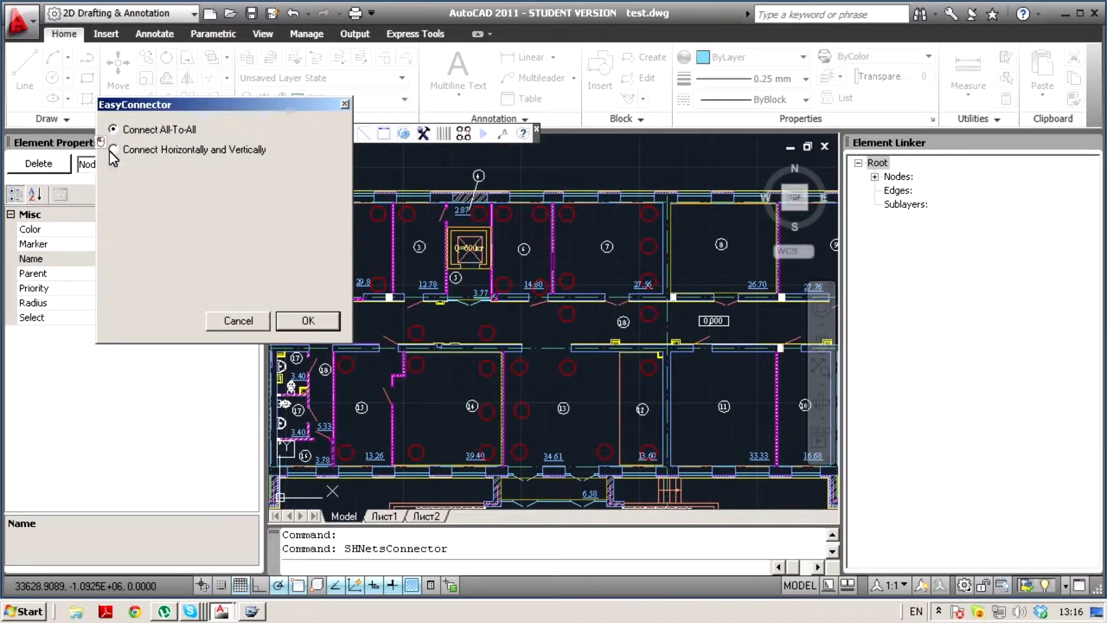
click(308, 321)
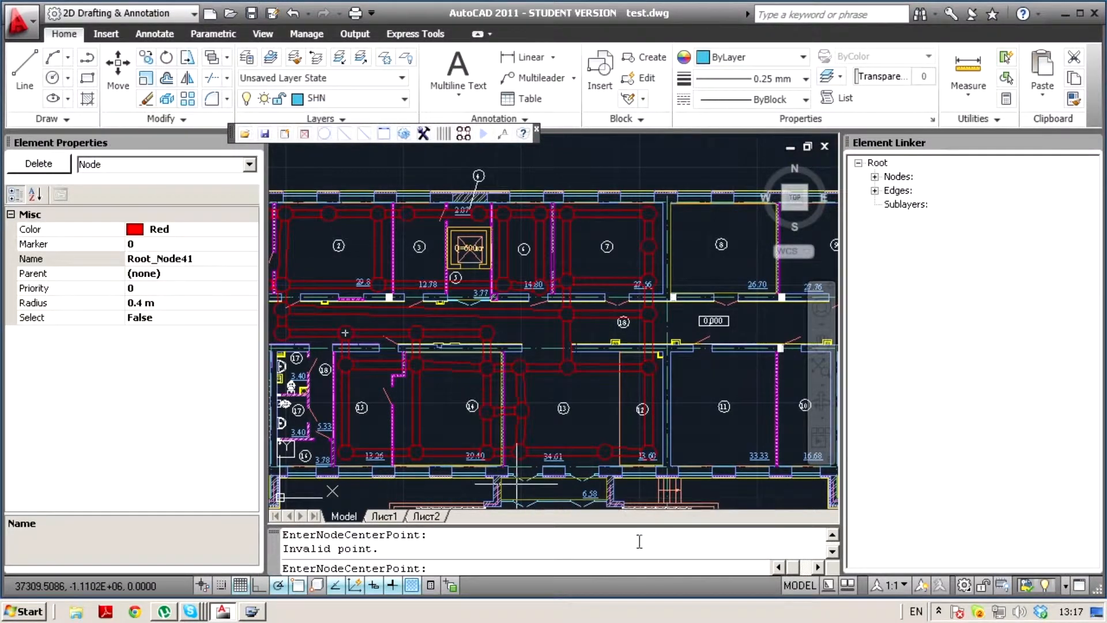
Add a sublayer named "new" under the Root layer
right_click(885, 164)
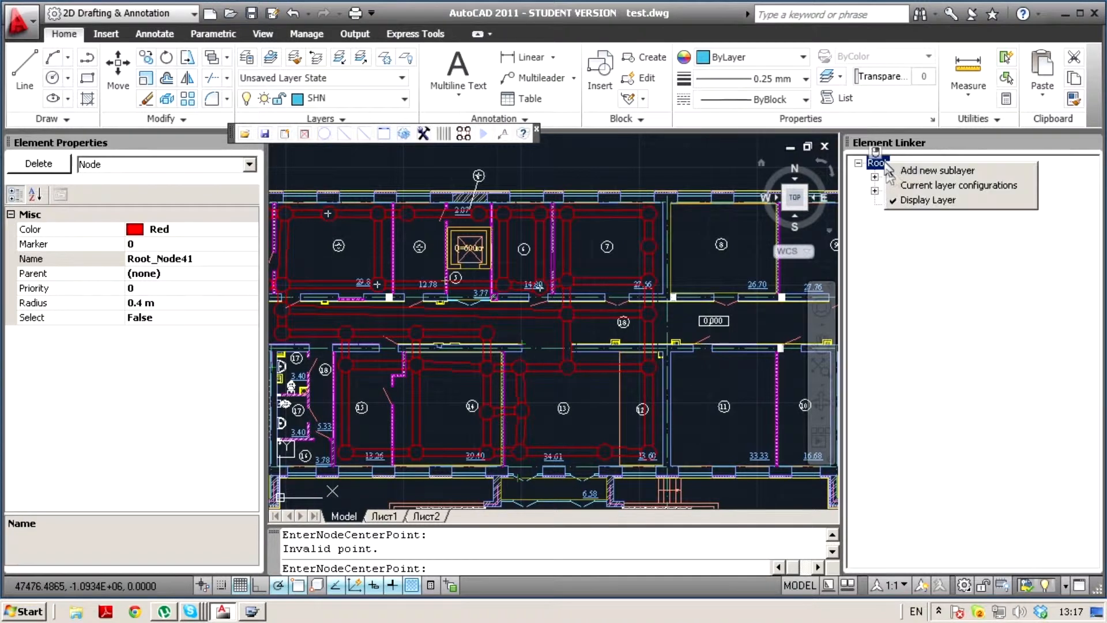
click(901, 171)
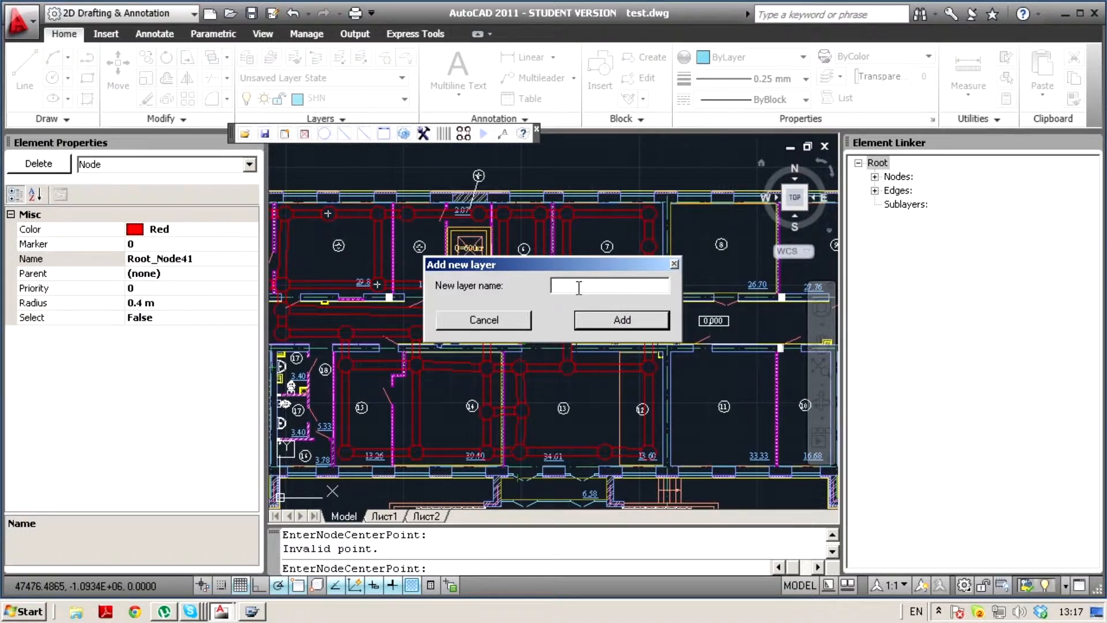
click(611, 325)
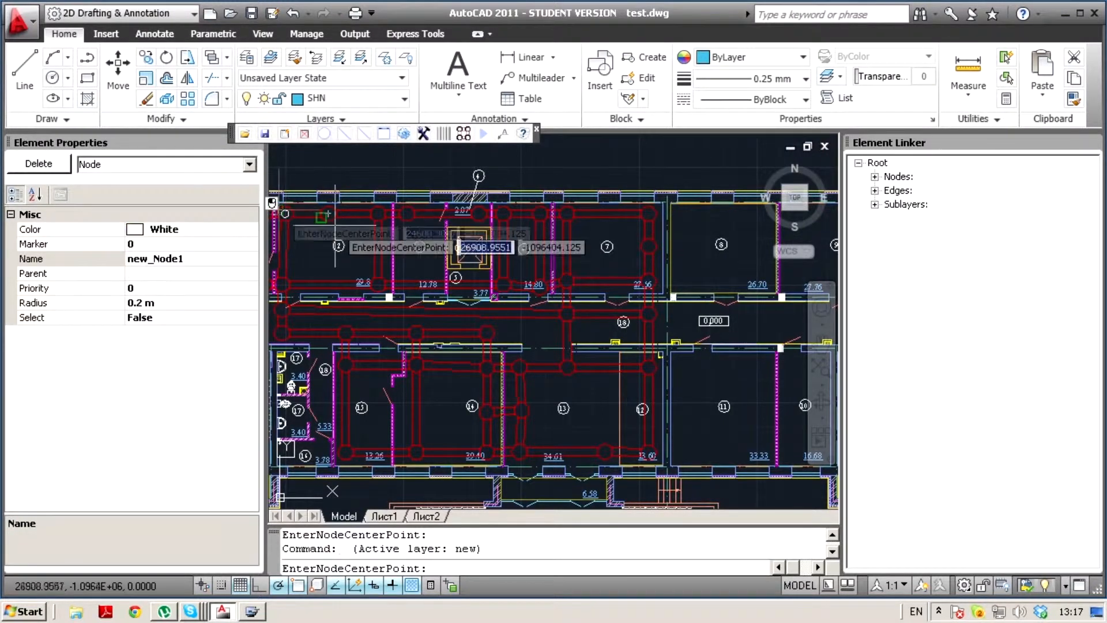
Place nodes of the "new" sublayer in rooms 1, 2 and 6 and above the elevator, centered on existing red nodes
scroll(328, 214, down, 3)
scroll(284, 233, up, 5)
click(284, 233)
click(603, 233)
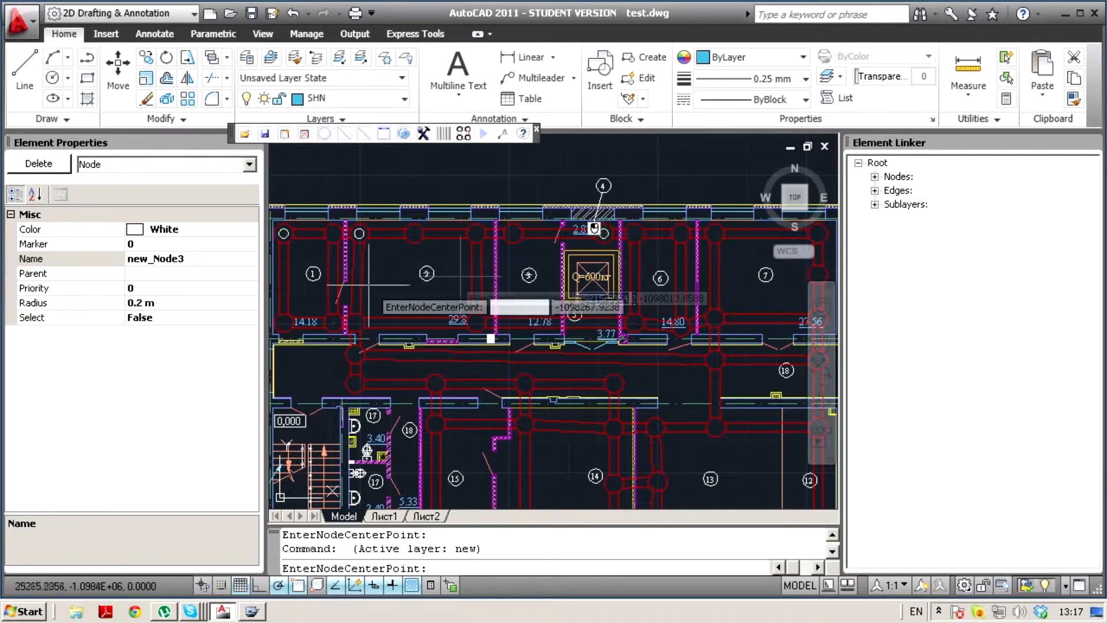
click(284, 323)
click(356, 323)
click(476, 322)
click(681, 233)
click(680, 325)
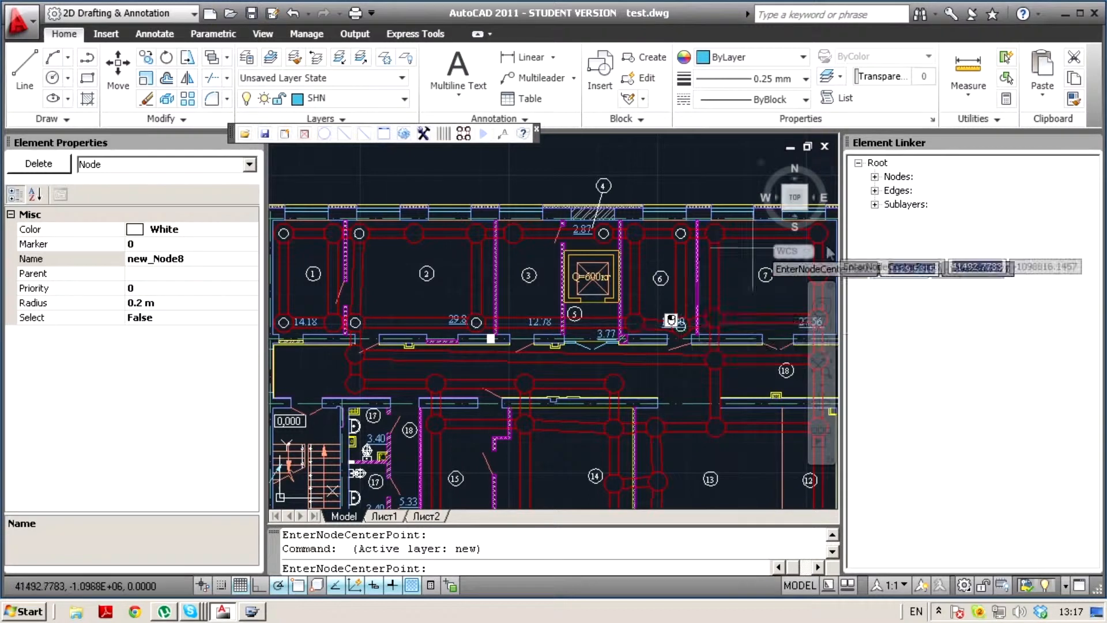
Place three nodes of the "new" sublayer on the red nodes down room 7's right wall
scroll(782, 272, down, 2)
middle_drag(782, 271, 660, 276)
scroll(681, 254, up, 4)
click(681, 241)
click(680, 314)
click(681, 392)
scroll(616, 335, down, 2)
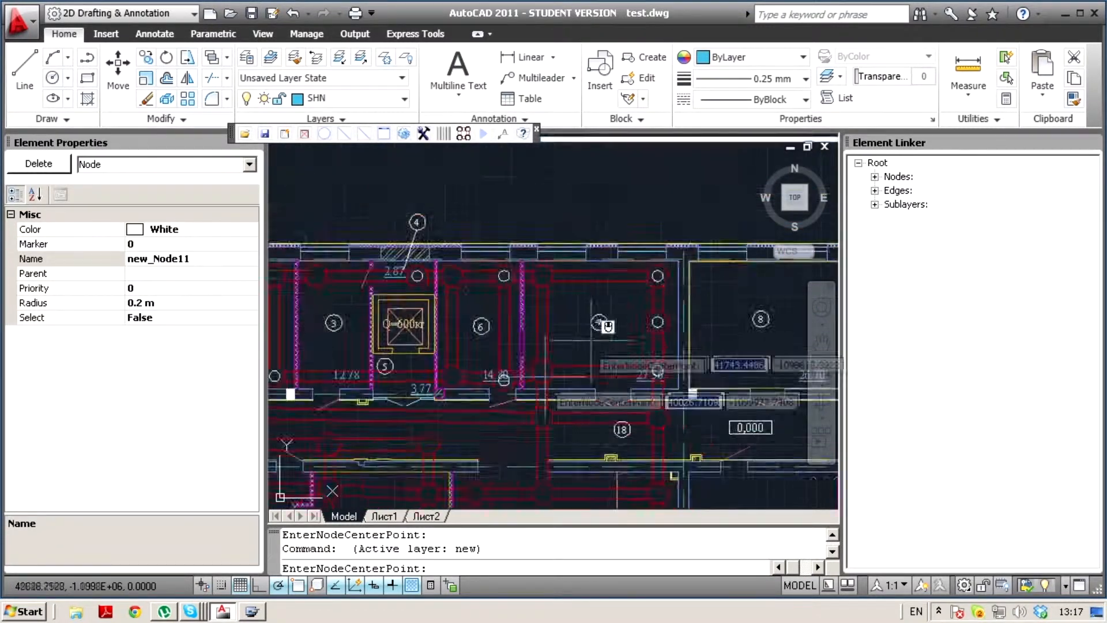
Place nodes of the "new" sublayer on the red nodes in rooms 12, 13, 14 and 15
middle_drag(499, 434, 537, 305)
scroll(537, 305, up, 1)
scroll(539, 309, down, 2)
click(668, 454)
click(667, 359)
click(524, 453)
click(526, 407)
click(487, 361)
click(487, 409)
click(487, 454)
click(329, 357)
click(329, 454)
click(409, 454)
Add the remaining "new" sublayer nodes at the upper wall of rooms 2, 3 and 7, and finish placing nodes
scroll(519, 374, down, 2)
scroll(381, 288, up, 2)
click(384, 225)
middle_drag(583, 271, 515, 286)
click(460, 231)
click(570, 247)
middle_drag(421, 393, 574, 351)
key(Escape)
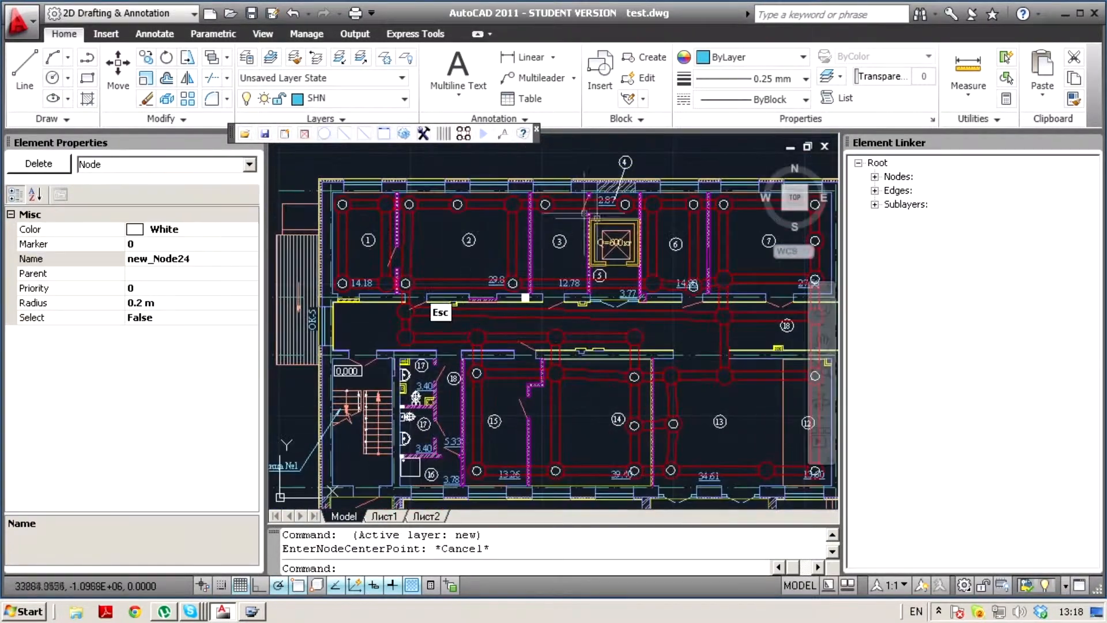
Connect the white node above the elevator with all other nodes of its sublayer
middle_drag(545, 258, 465, 323)
scroll(540, 278, up, 3)
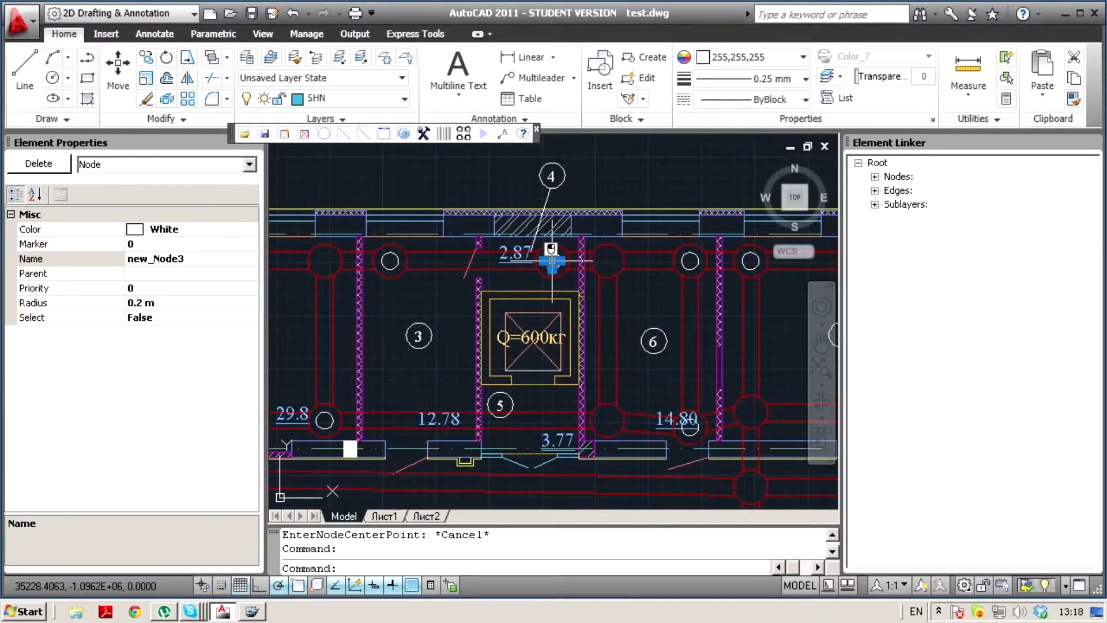
scroll(552, 261, down, 2)
scroll(545, 252, up, 2)
right_click(553, 257)
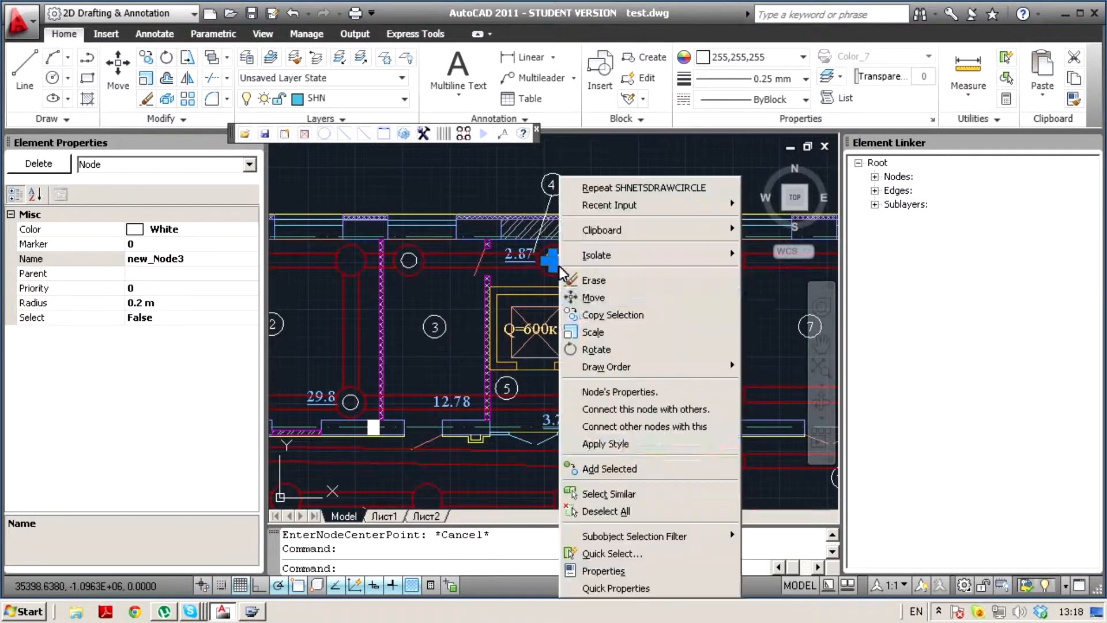
click(649, 411)
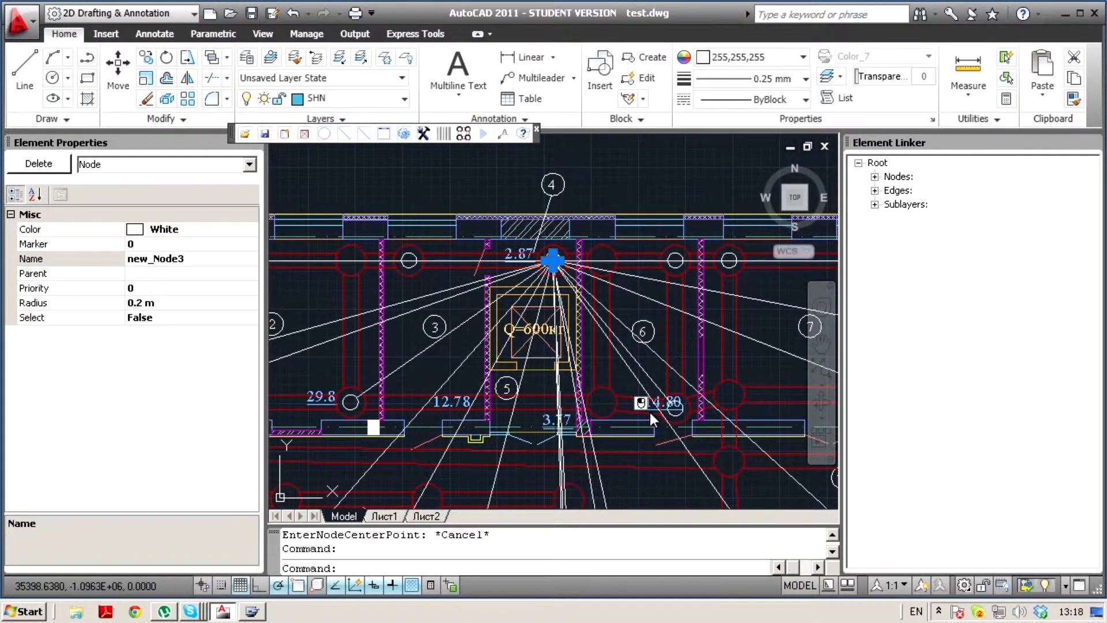
Run the network optimization with Delete Unused Elements and Use Edges With Parents enabled
scroll(518, 359, down, 3)
scroll(506, 427, up, 4)
mouse_move(467, 453)
middle_down()
mouse_move(487, 269)
mouse_move(488, 355)
middle_up()
scroll(487, 356, down, 3)
middle_drag(487, 269, 491, 311)
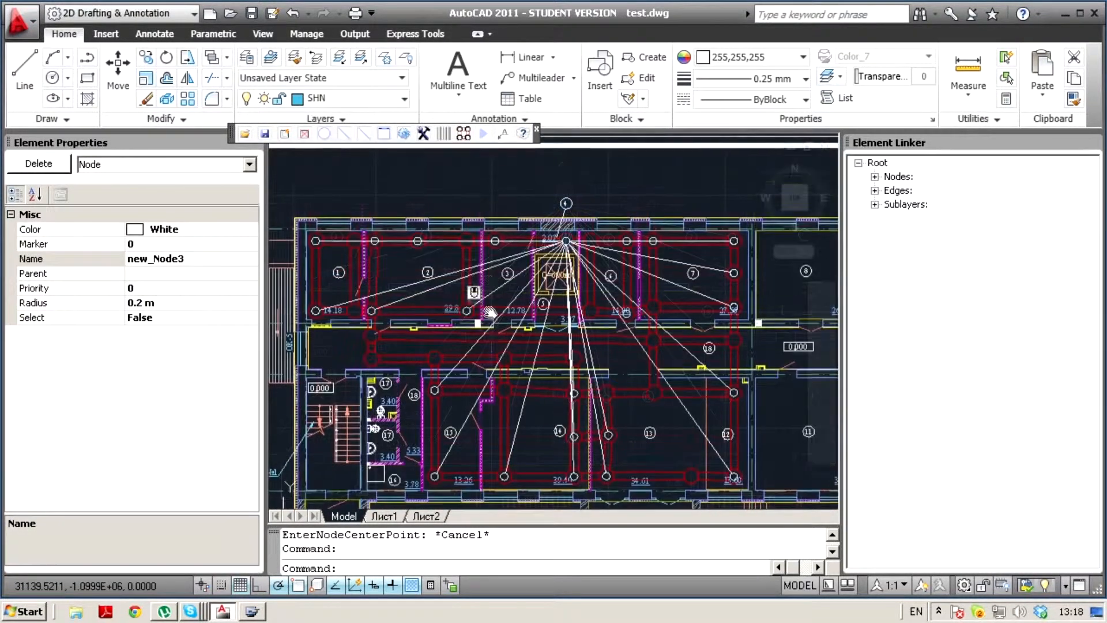
click(483, 131)
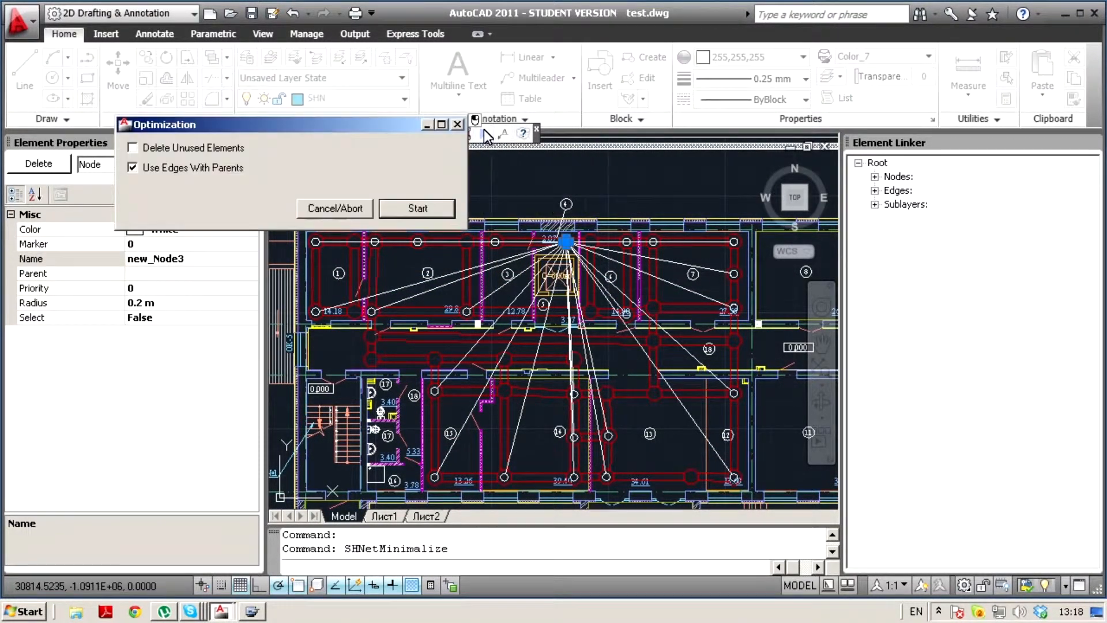
click(138, 150)
drag(222, 129, 316, 183)
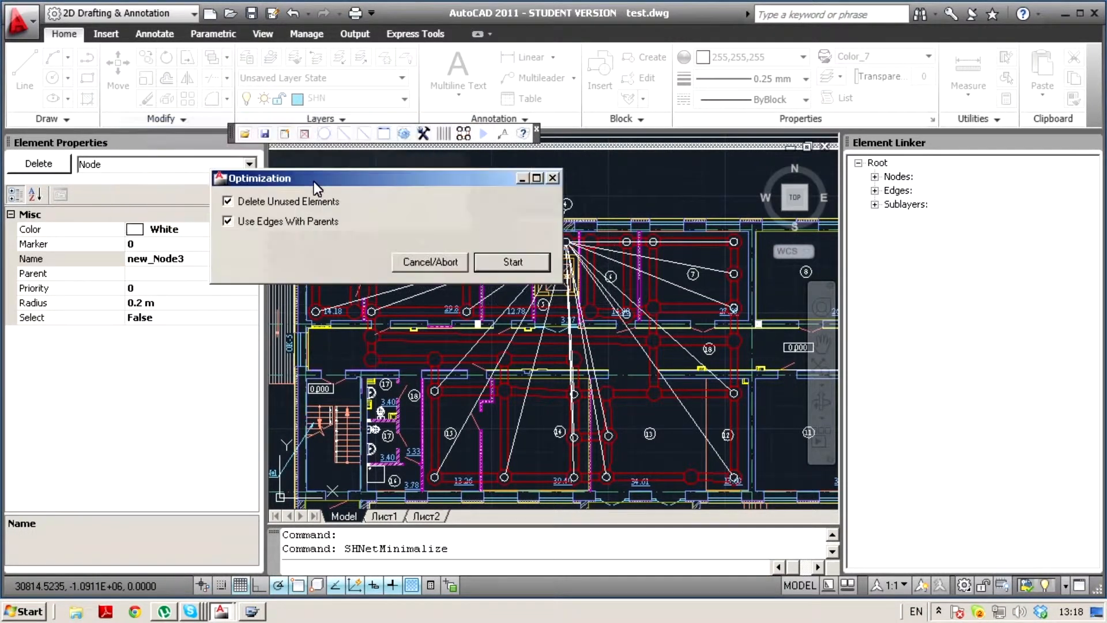
click(506, 258)
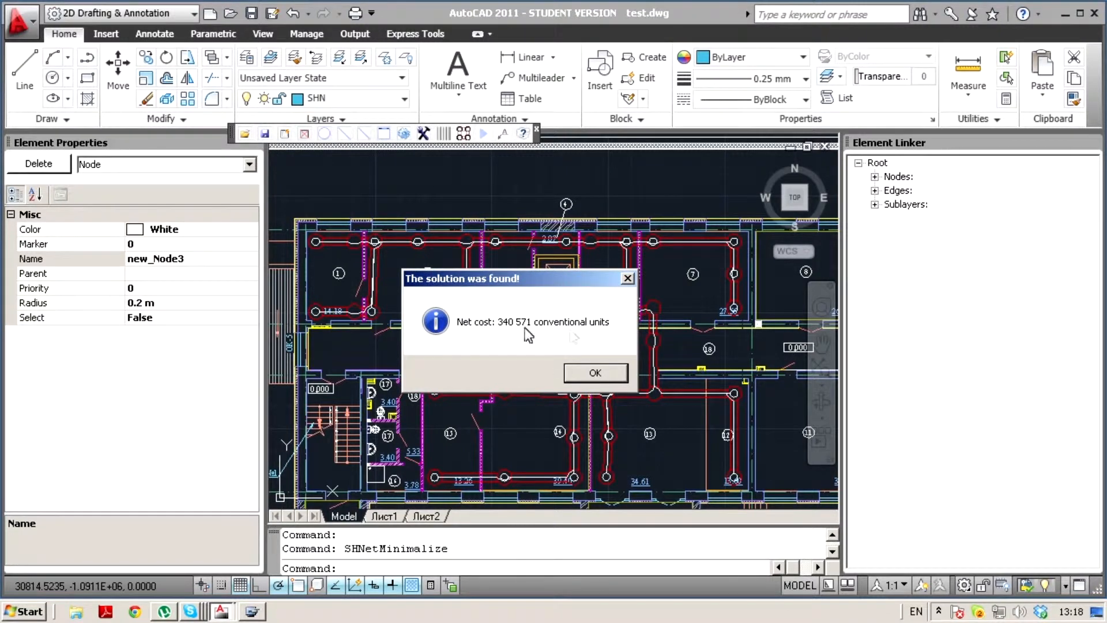
click(603, 375)
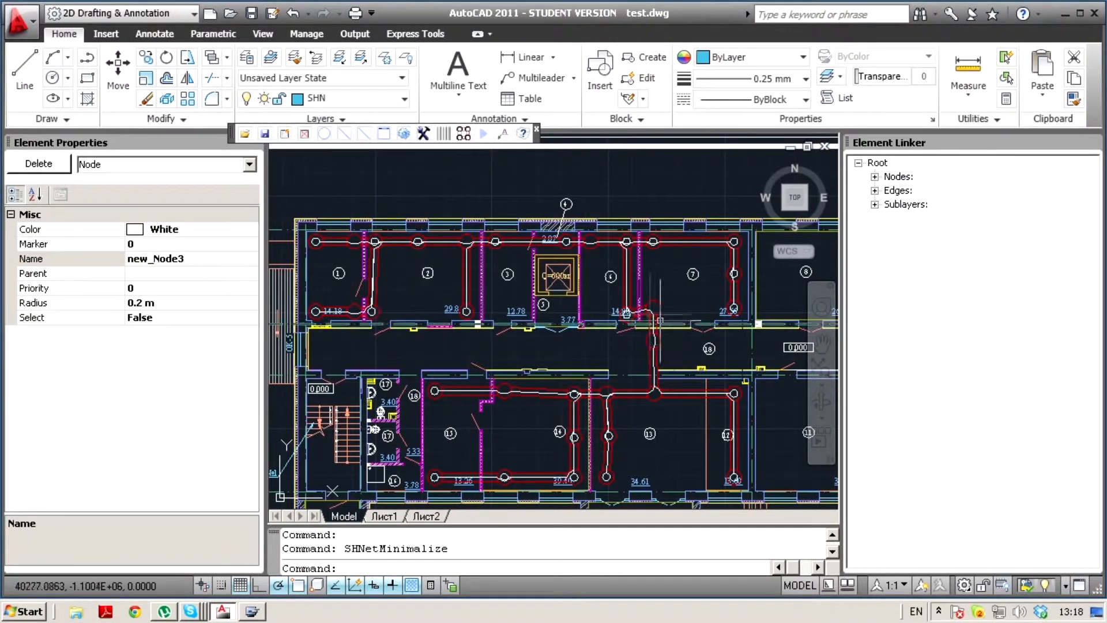
scroll(651, 315, up, 3)
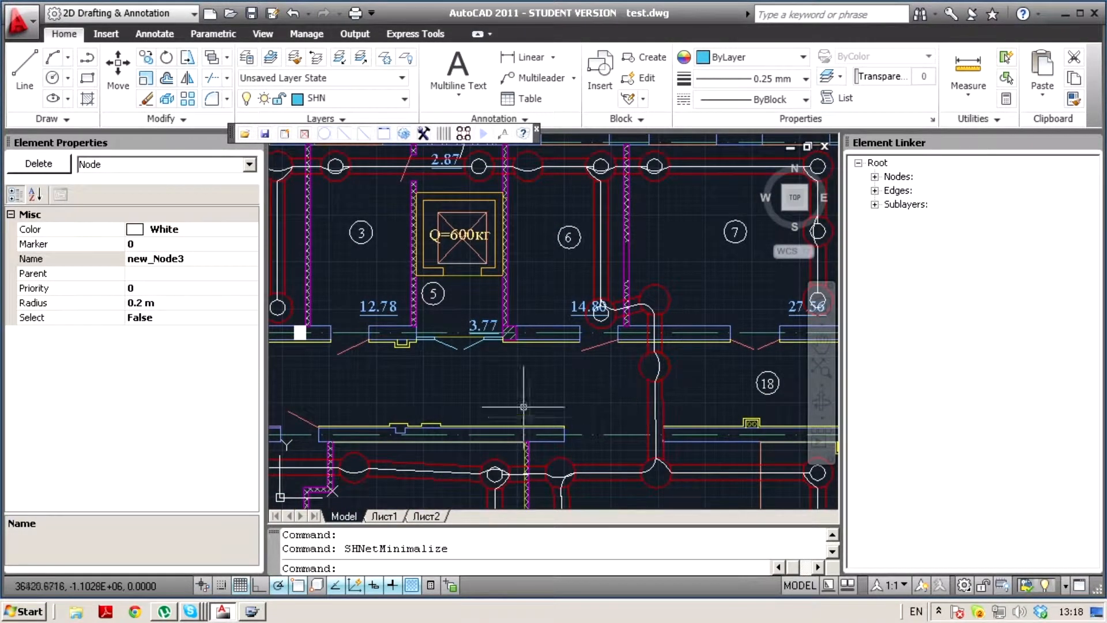
Inspect the properties of individual optimized cable edges running through rooms 12 to 15
scroll(523, 407, down, 2)
middle_drag(403, 379, 418, 248)
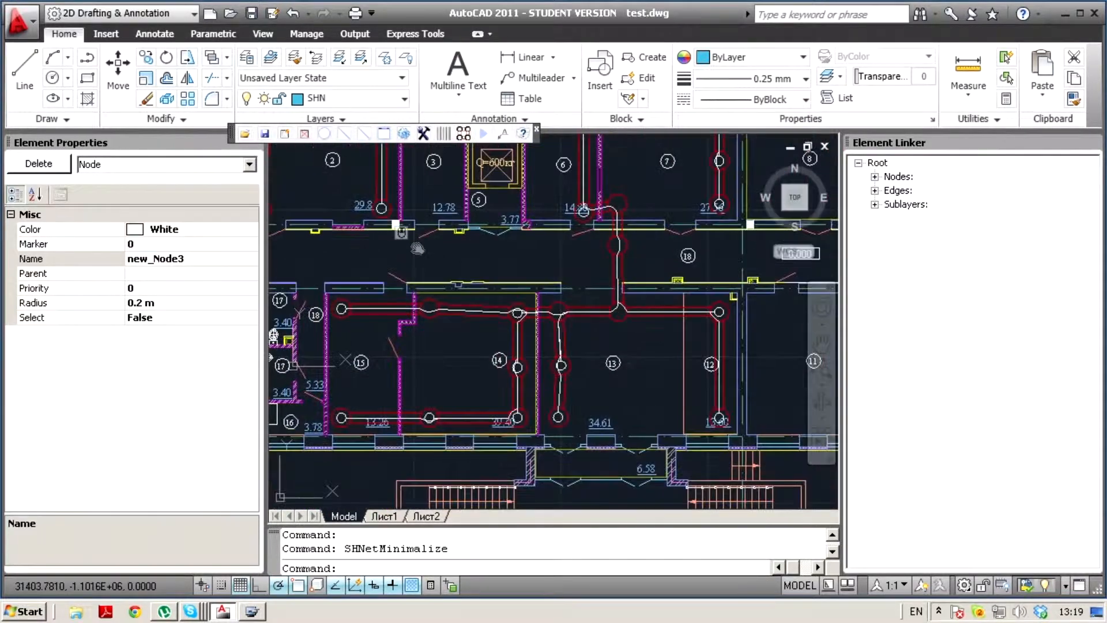
click(558, 369)
middle_drag(533, 265, 549, 287)
key(Escape)
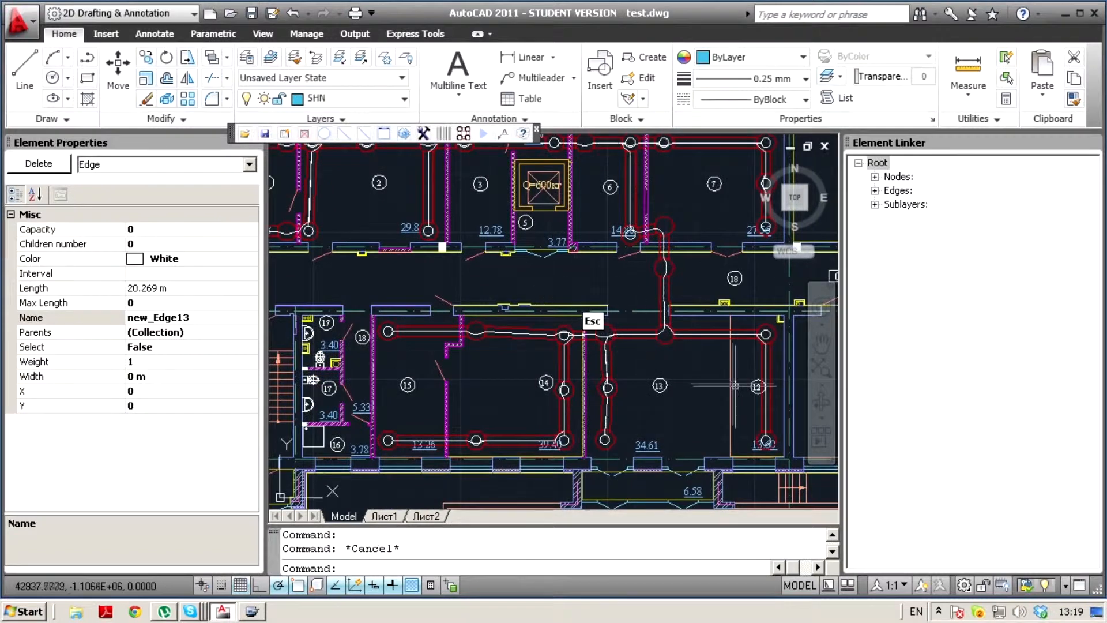
scroll(642, 356, up, 2)
click(693, 364)
middle_drag(547, 333, 795, 408)
key(Escape)
middle_drag(552, 396, 671, 304)
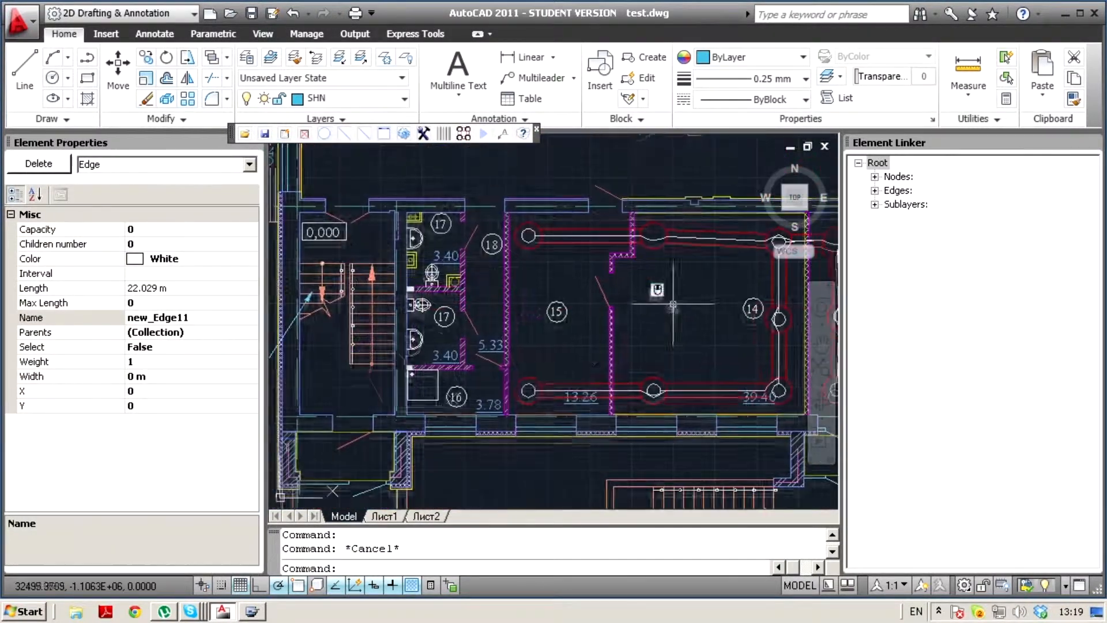
Inspect the properties of the cable edges near the lower wall of room 1 and review the routing across the floor
scroll(552, 389, down, 3)
scroll(539, 339, up, 1)
scroll(535, 333, up, 3)
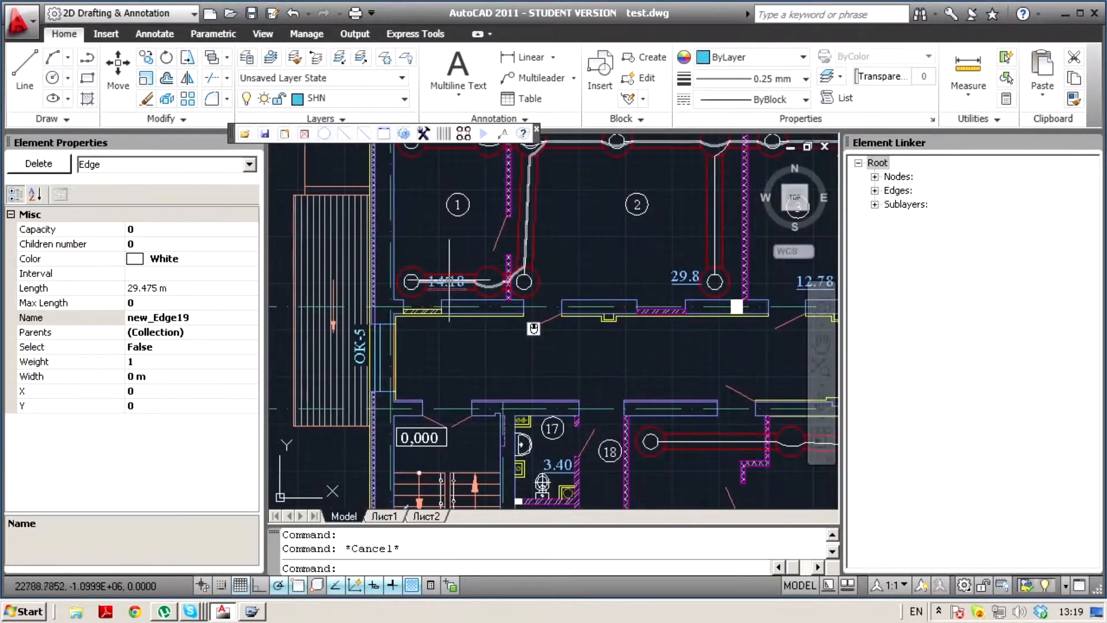
click(486, 288)
middle_drag(677, 248, 367, 341)
key(Escape)
scroll(579, 367, down, 2)
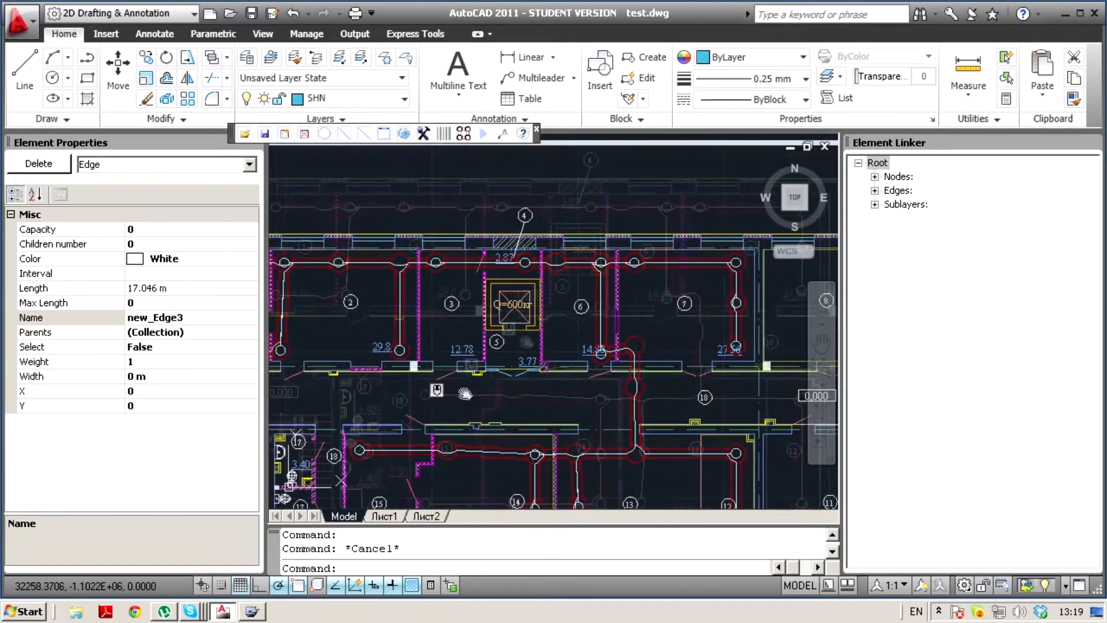
middle_drag(596, 383, 480, 321)
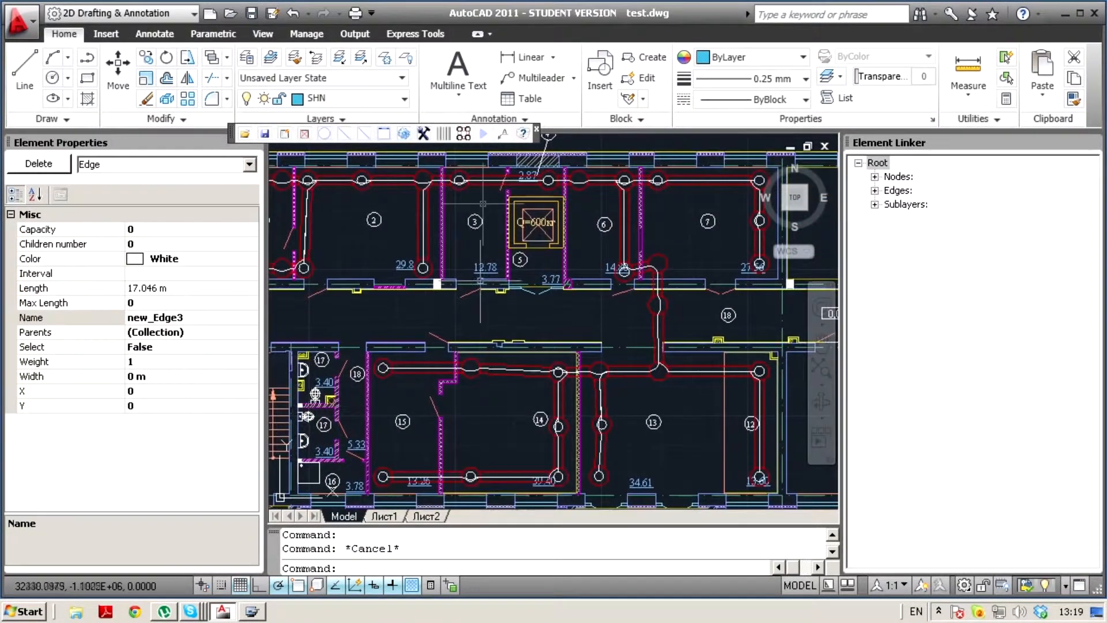
Turn on the network capacity view and check the children number of the channel along room 6's upper wall
click(440, 132)
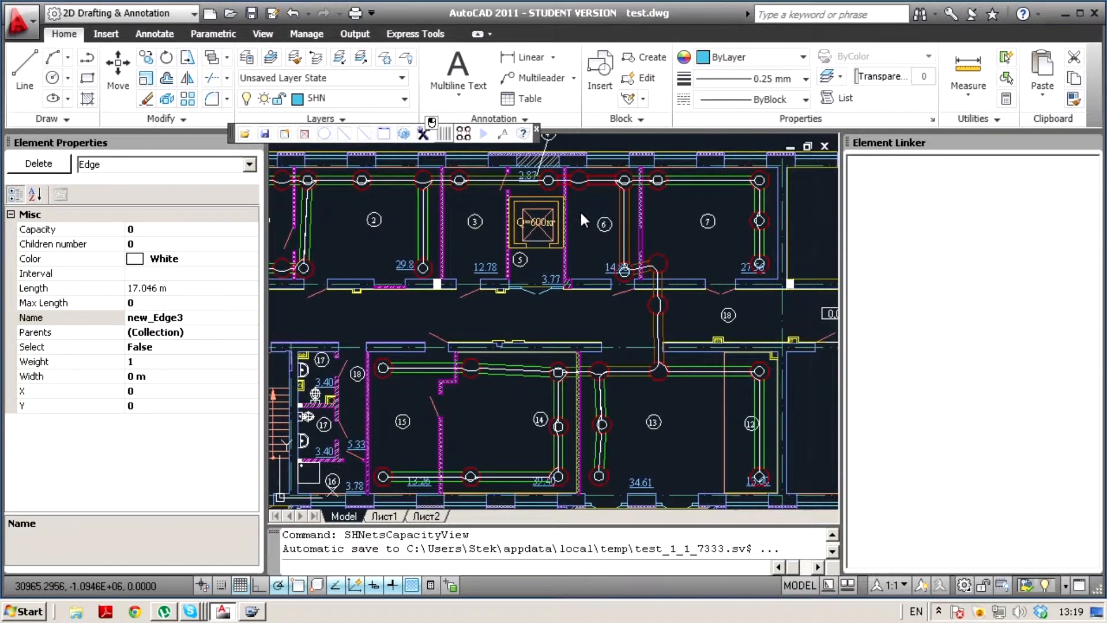
scroll(610, 168, up, 3)
scroll(613, 173, up, 5)
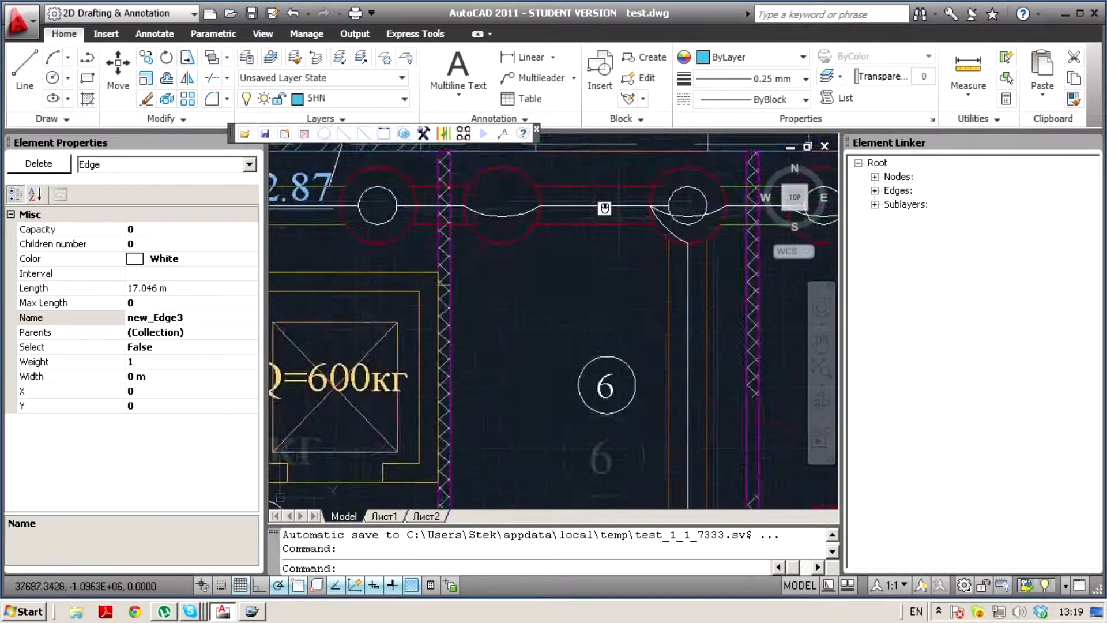
click(597, 227)
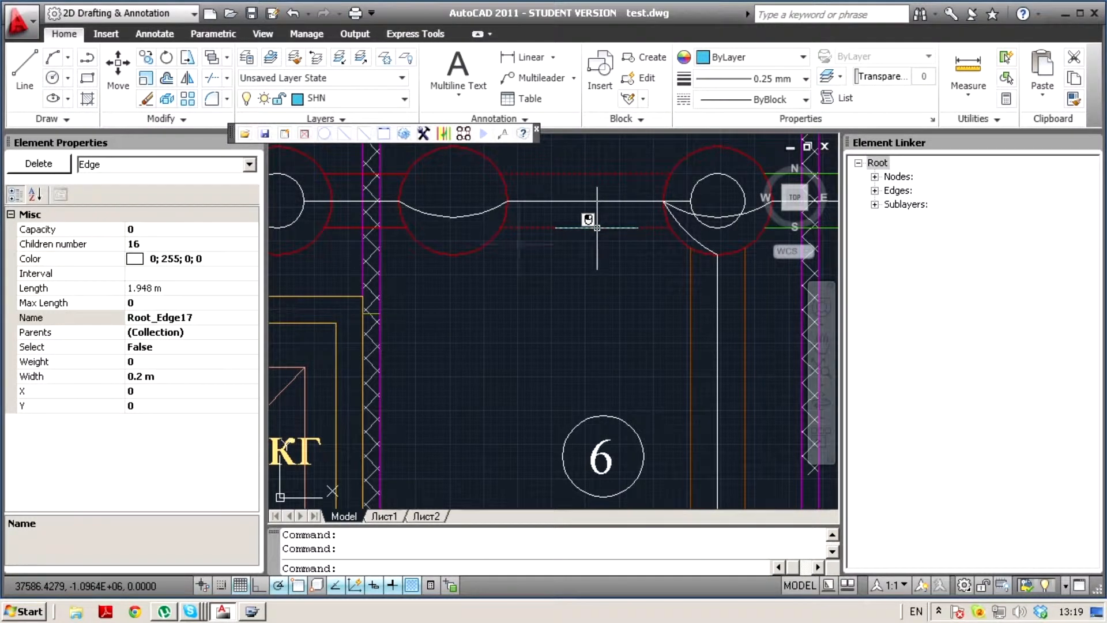
click(140, 246)
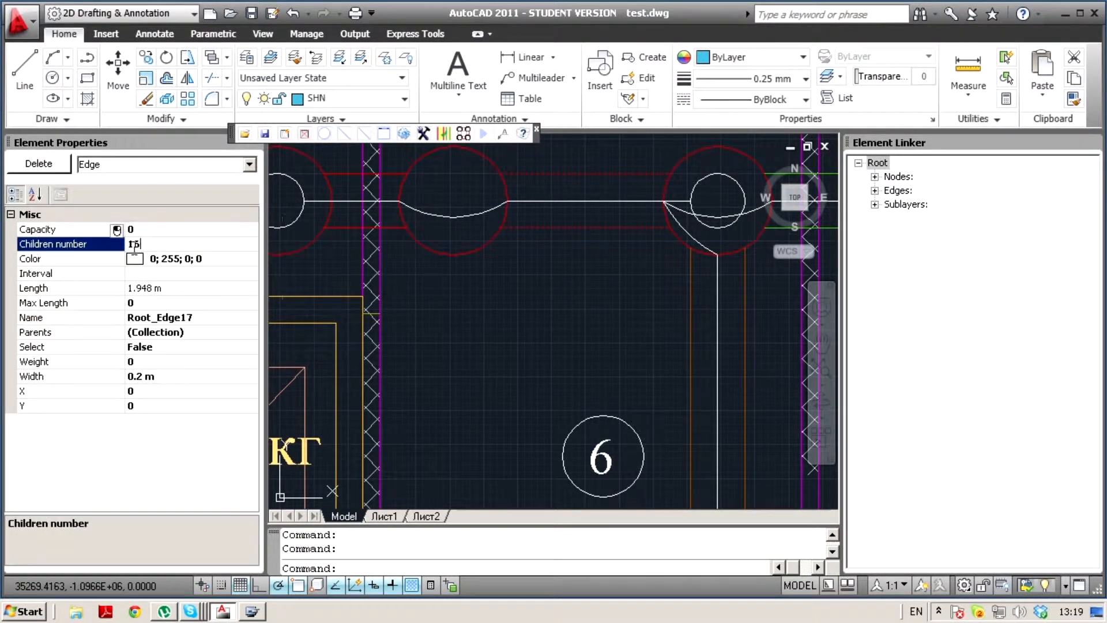
Check the children number of the upper vertical channel segment along room 7's east wall, then clear the selection
scroll(487, 274, down, 4)
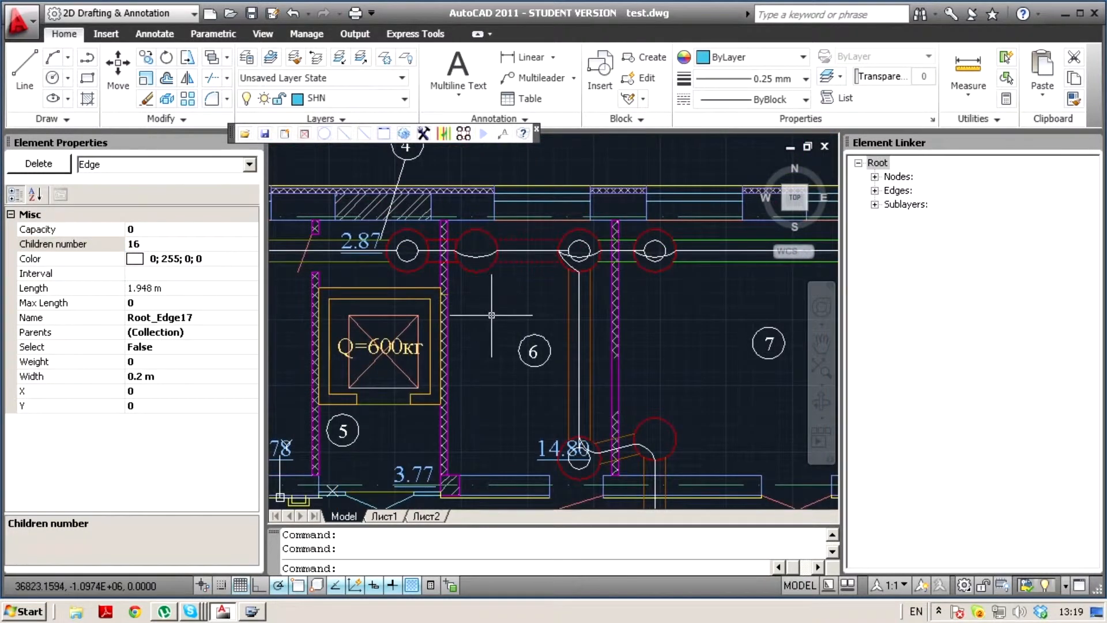
middle_drag(712, 298, 407, 338)
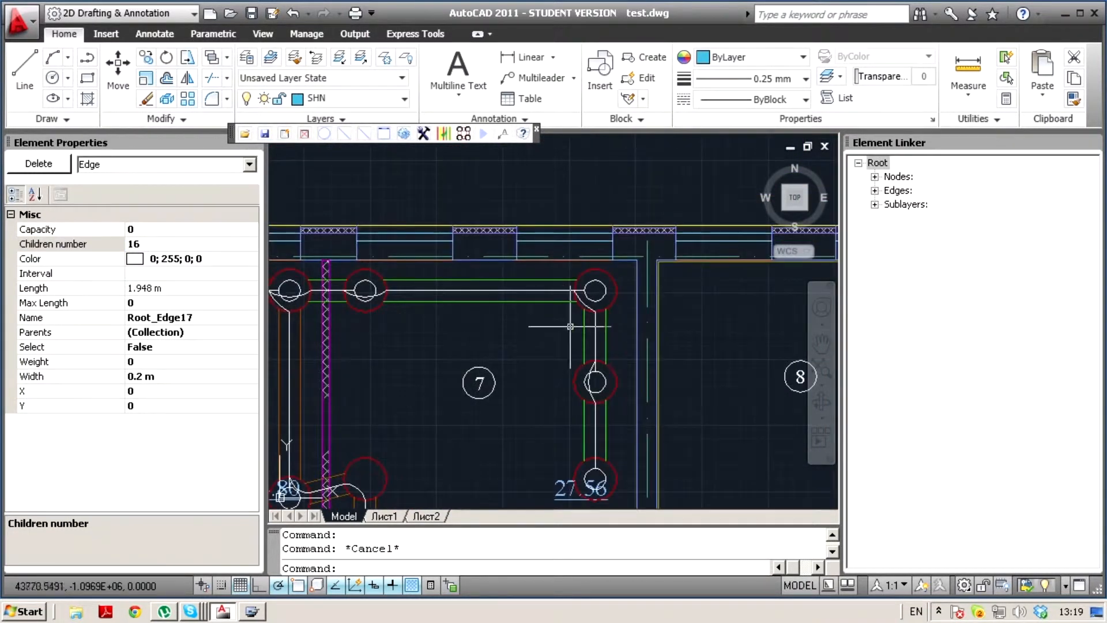
click(132, 244)
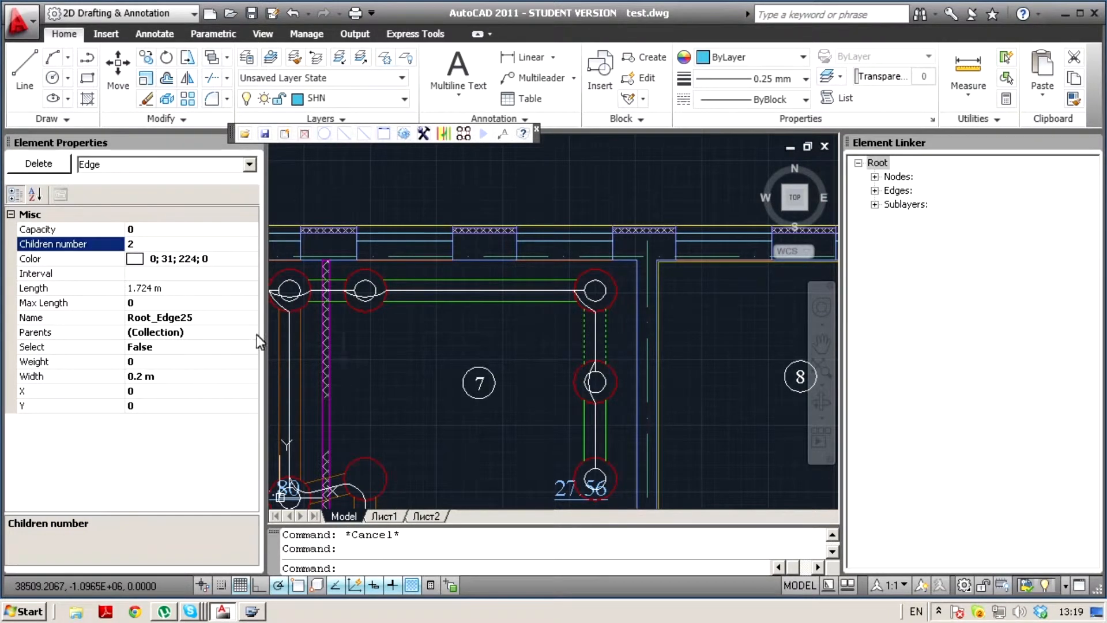
key(Escape)
scroll(369, 375, down, 4)
scroll(368, 376, down, 4)
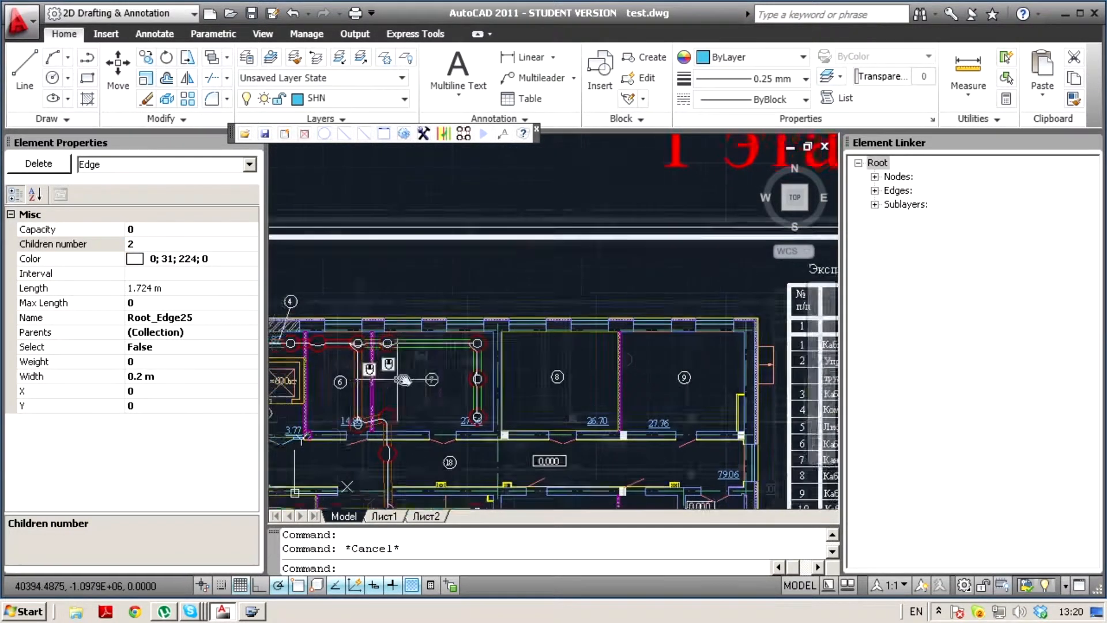